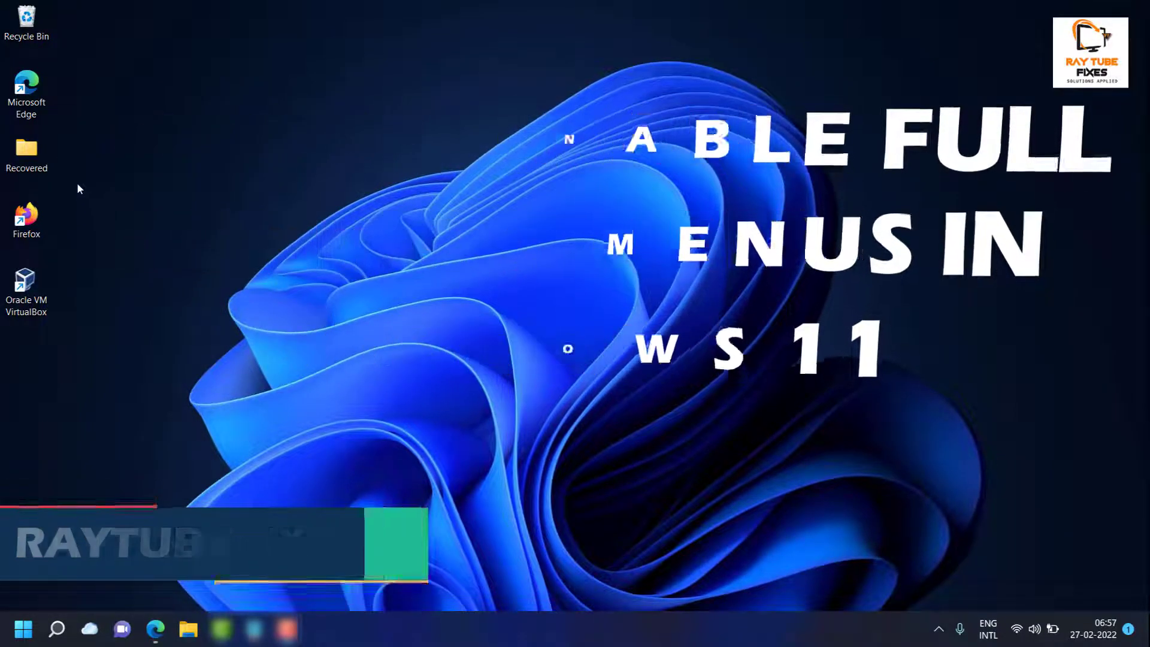
- Show the desktop and Recovered folder context menus in compact and full classic form
right_click(33, 166)
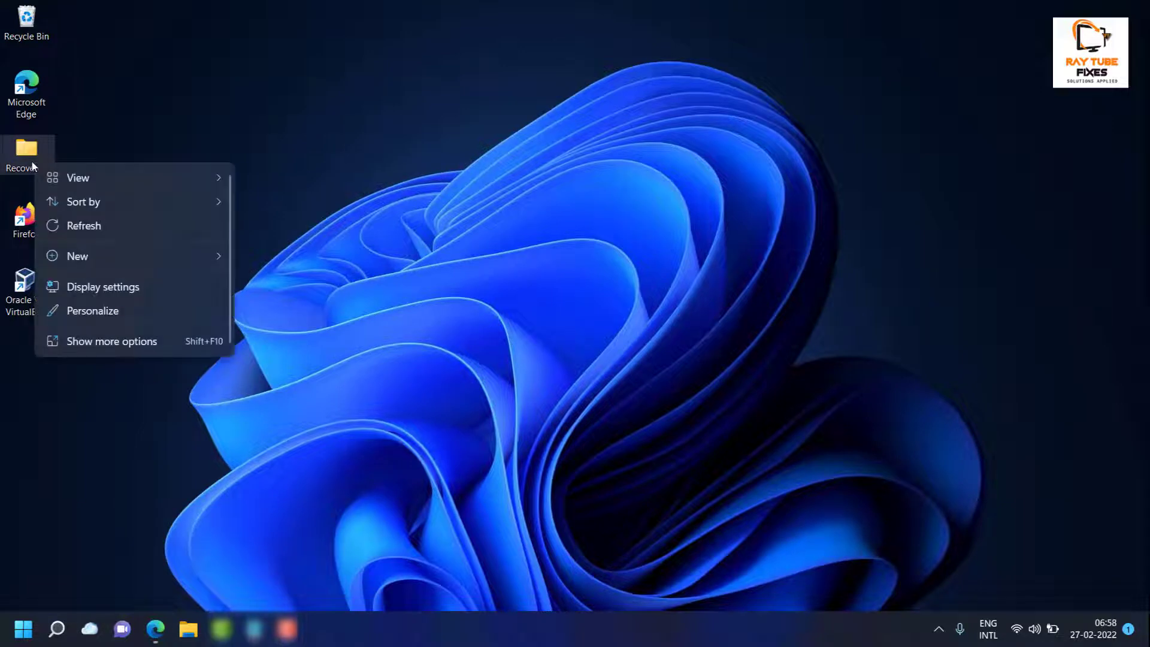
left_click(133, 347)
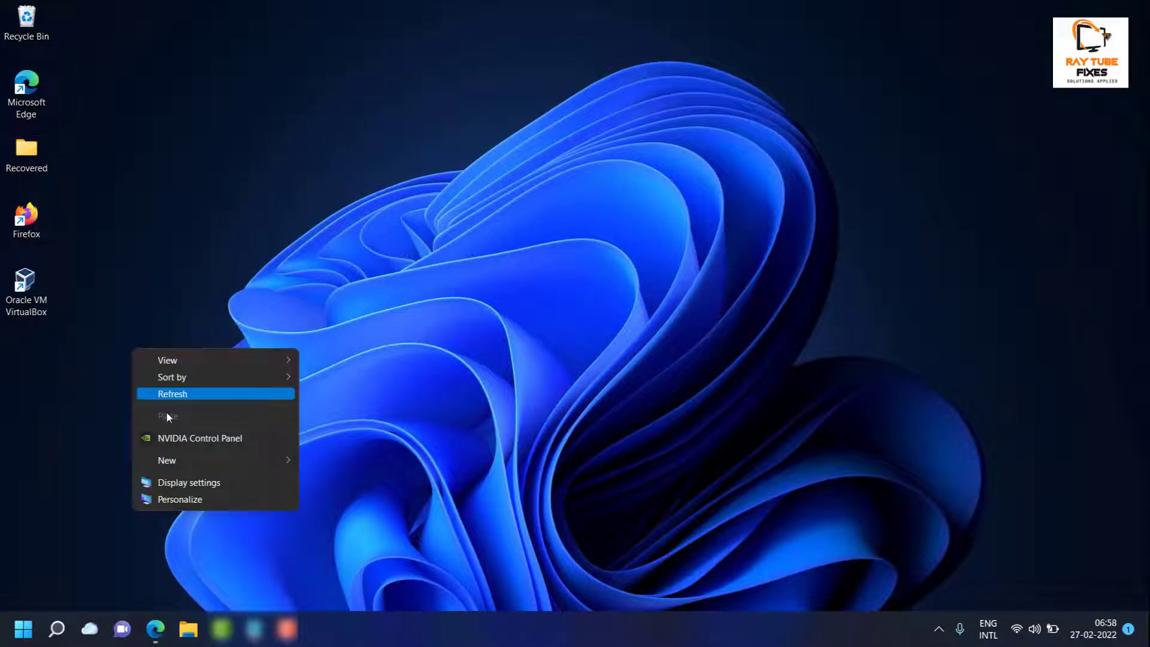
left_click(82, 186)
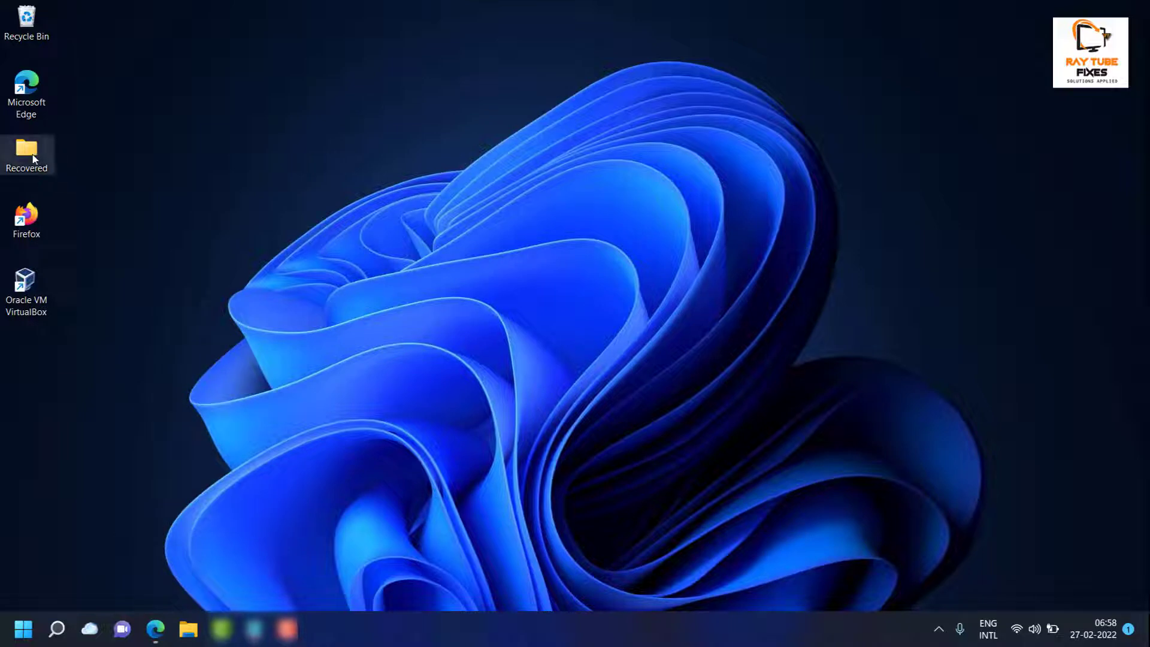
right_click(34, 158)
left_click(116, 355)
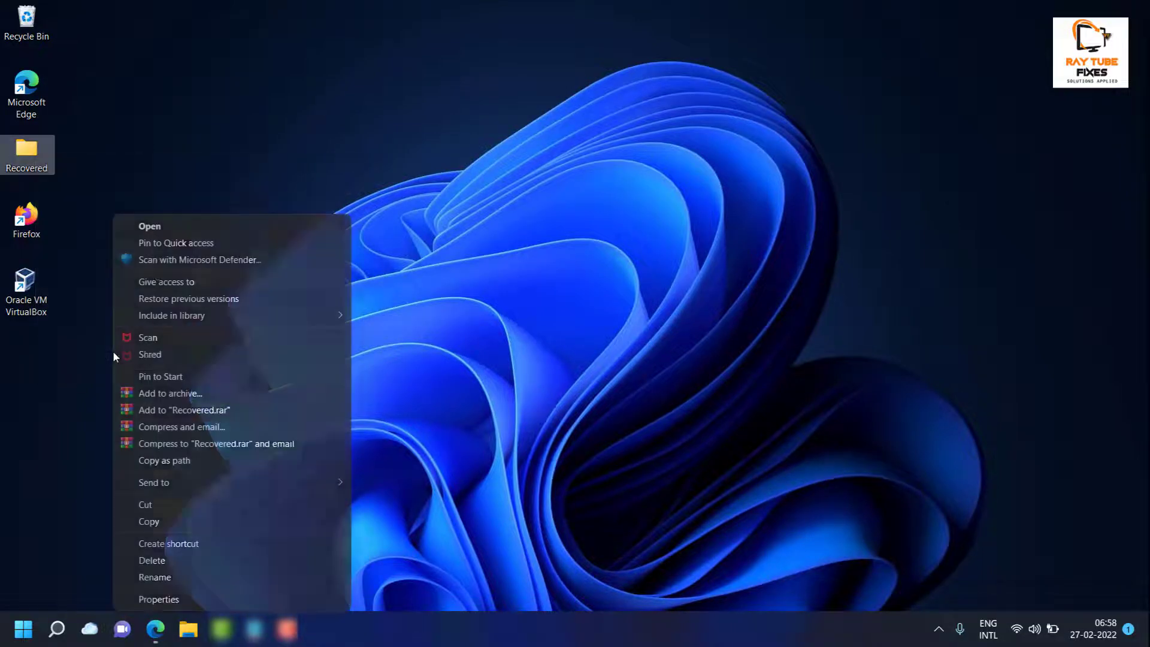
left_click(213, 109)
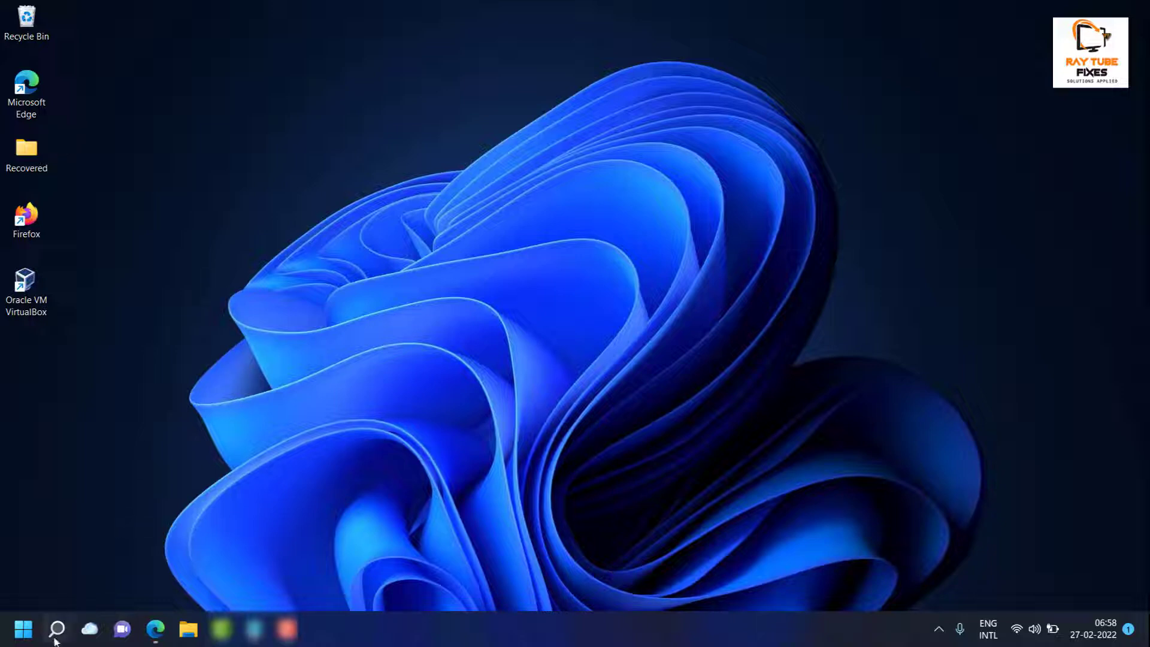
- Search Windows for regedit
mouse_move(65, 633)
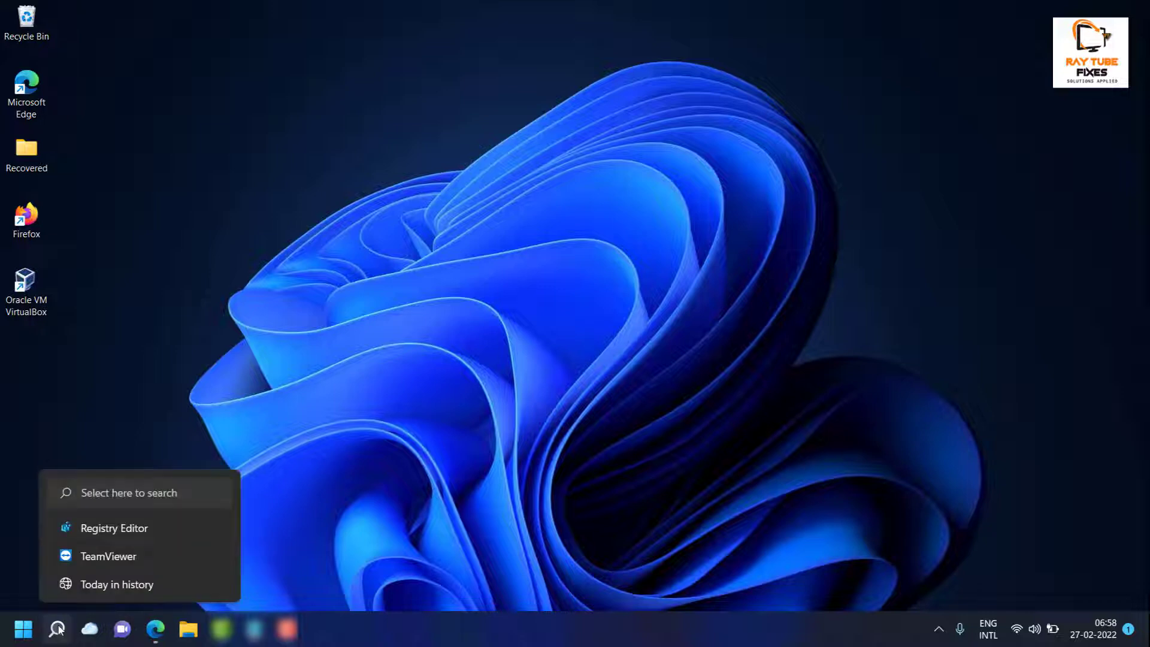
left_click(58, 629)
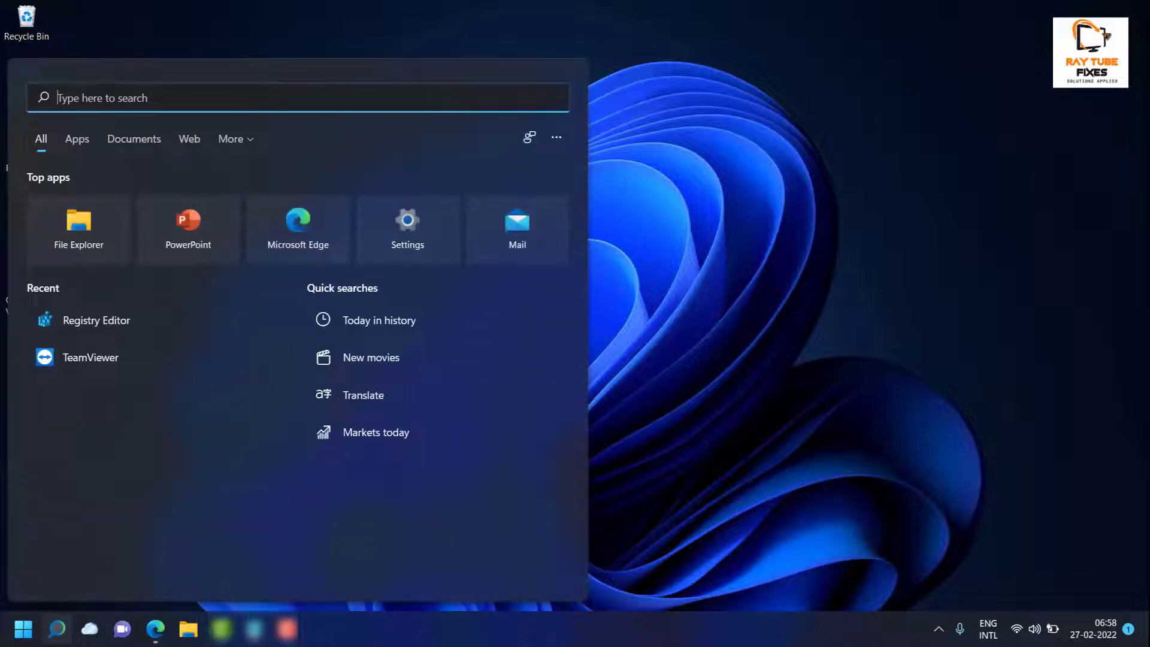
type("reged")
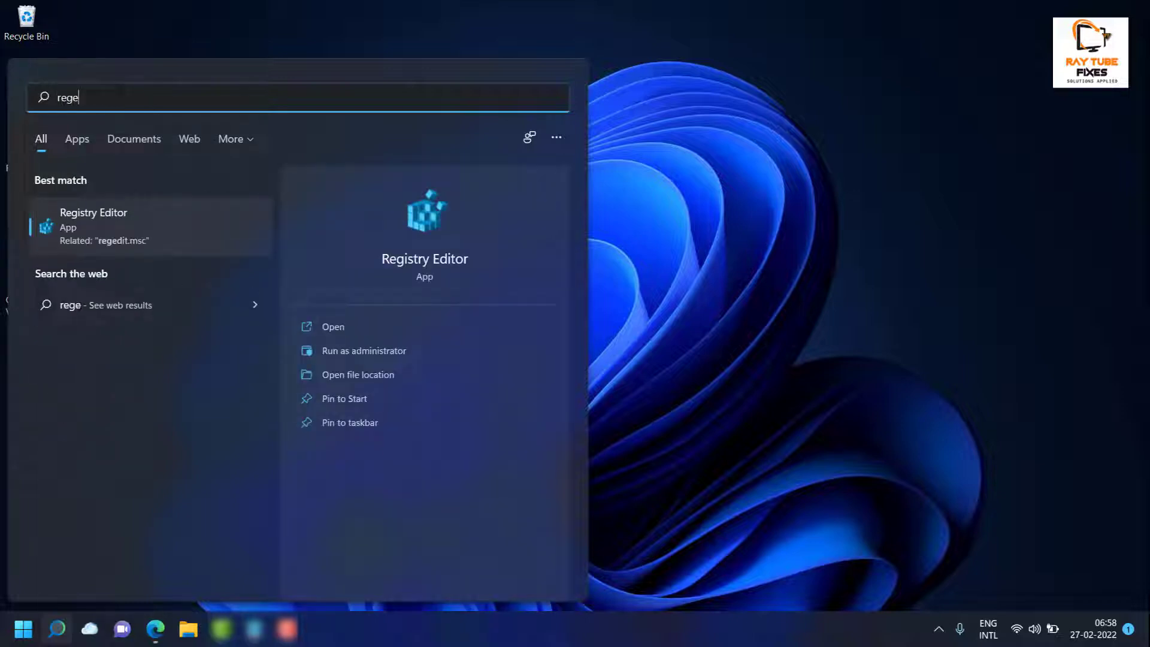
type("it")
- Launch Registry Editor and navigate to HKEY_CURRENT_USER\Software\Classes\CLSID
left_click(423, 262)
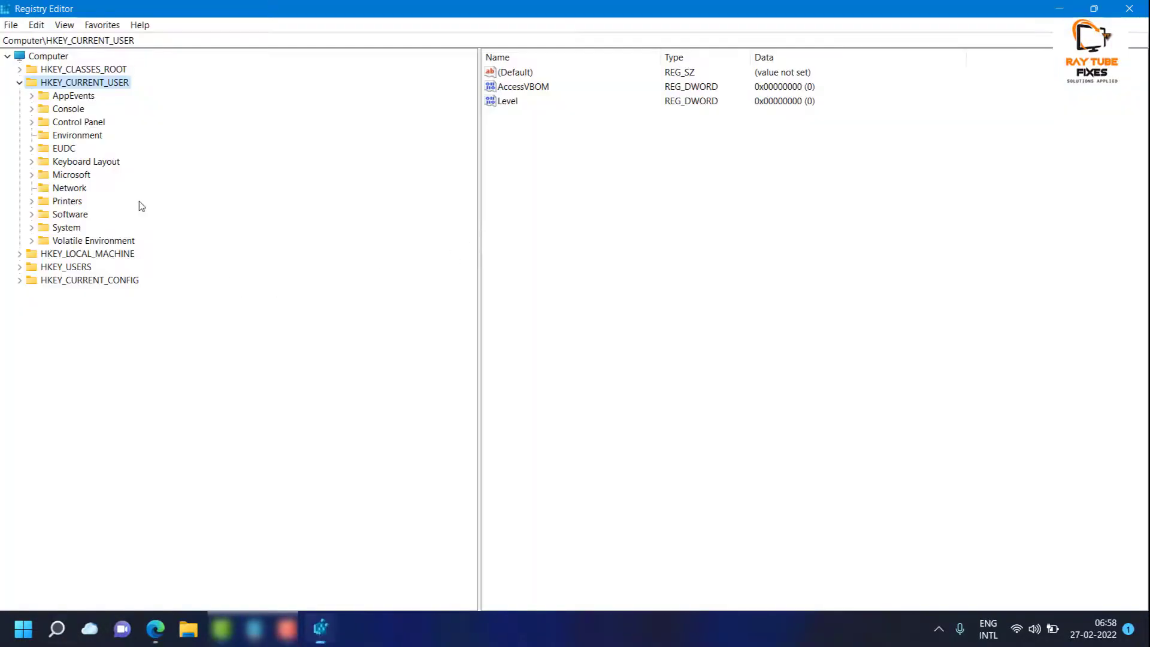
double_click(63, 80)
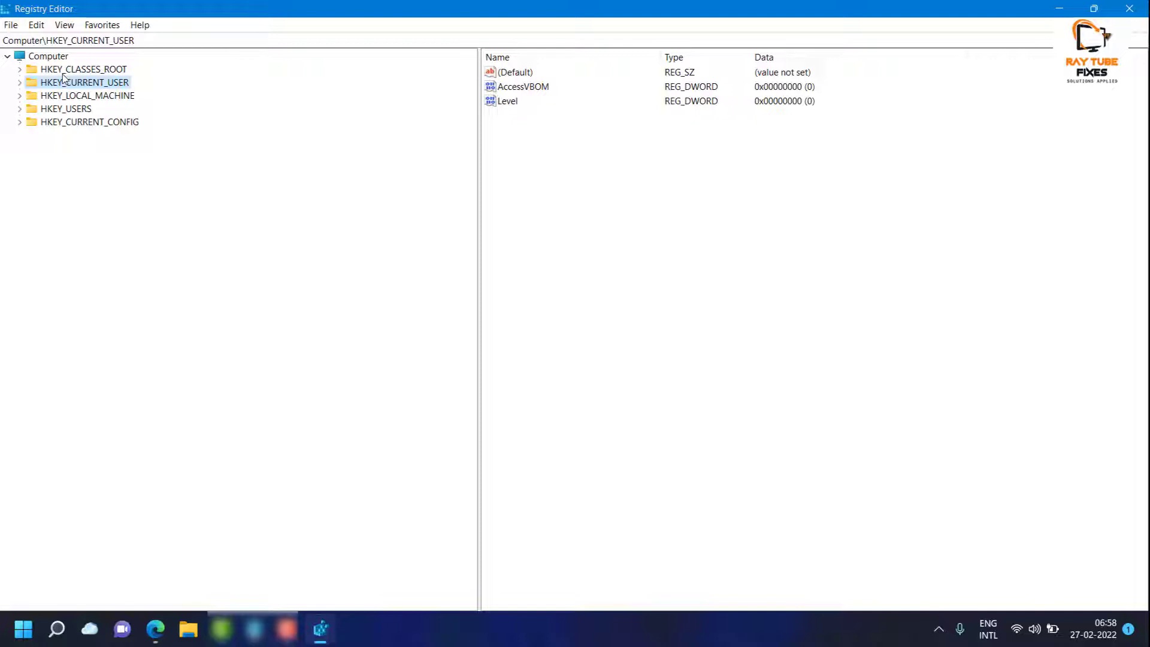
key("Right")
key("Down")
key("Down")
key("Down")
key("Down")
key("Down")
key("Down")
key("Down")
key("Down")
key("Down")
key("Down")
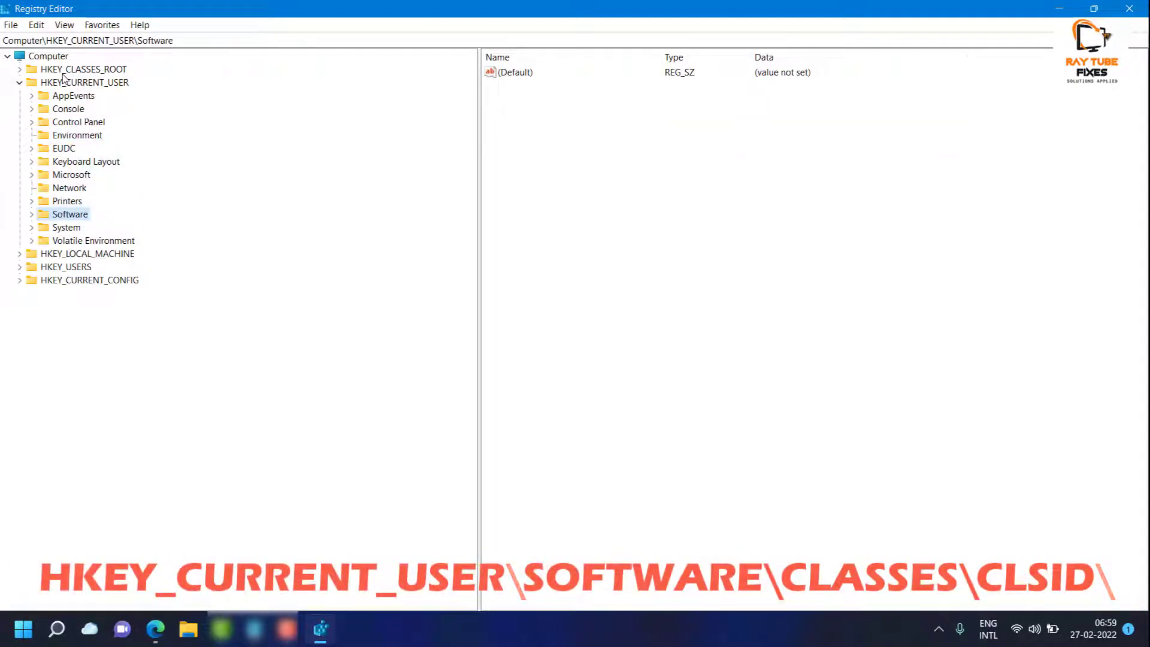
key("Right")
key("Right")
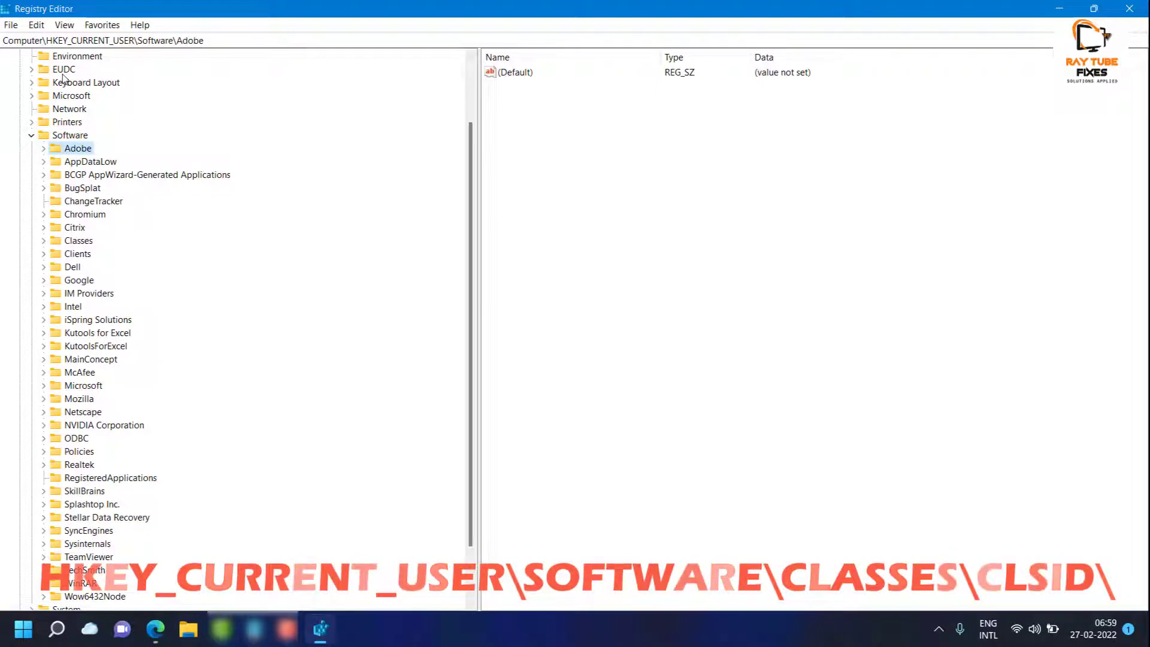
key("Down")
key("Down")
key("Down")
key("Down")
key("Down")
key("Down")
key("Down")
key("Right")
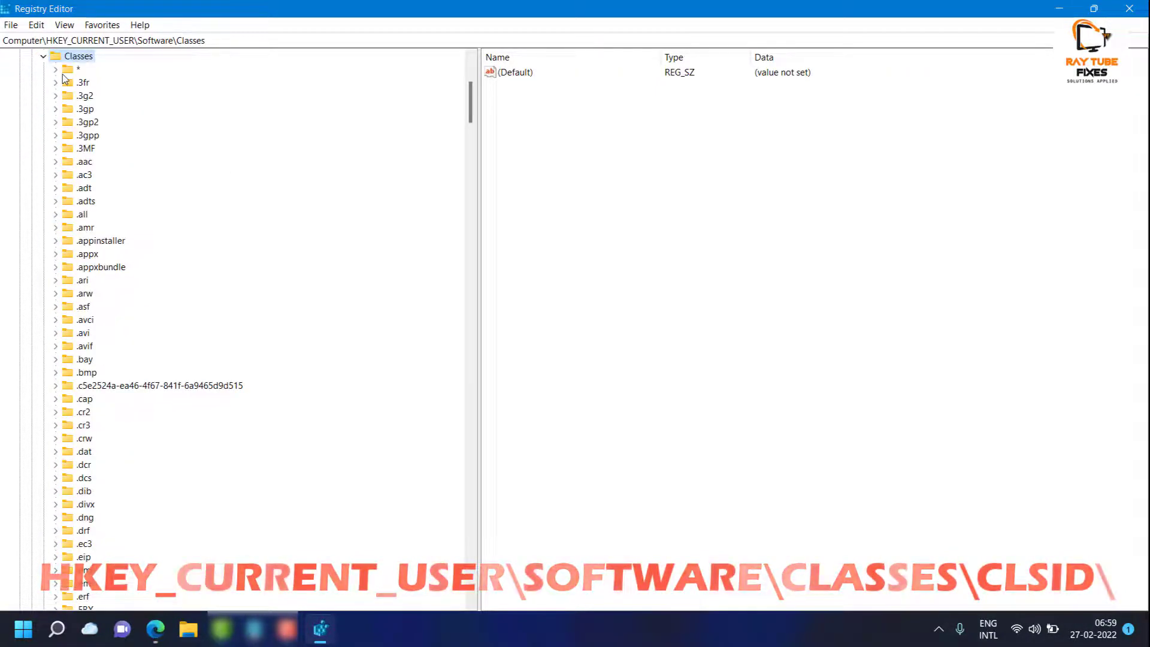
key("Right")
type("clsid")
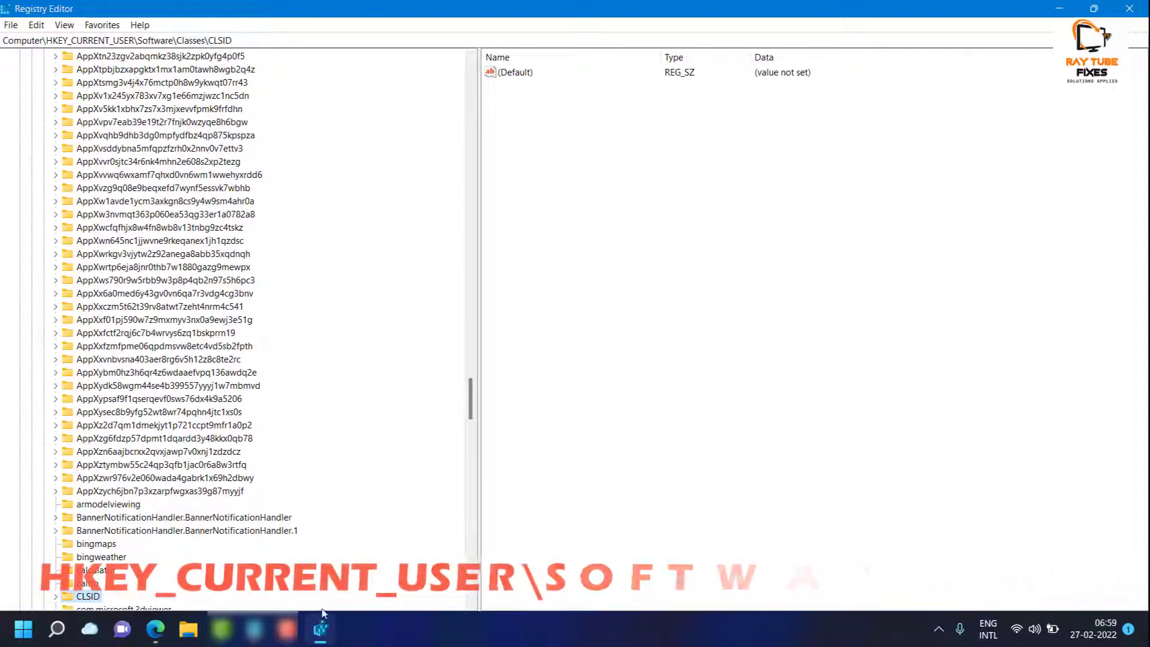
- Create a key under CLSID named {86ca1aa0-34aa-4e8b-a509-50c905bae2a2} from the pasted GUID
double_click(87, 597)
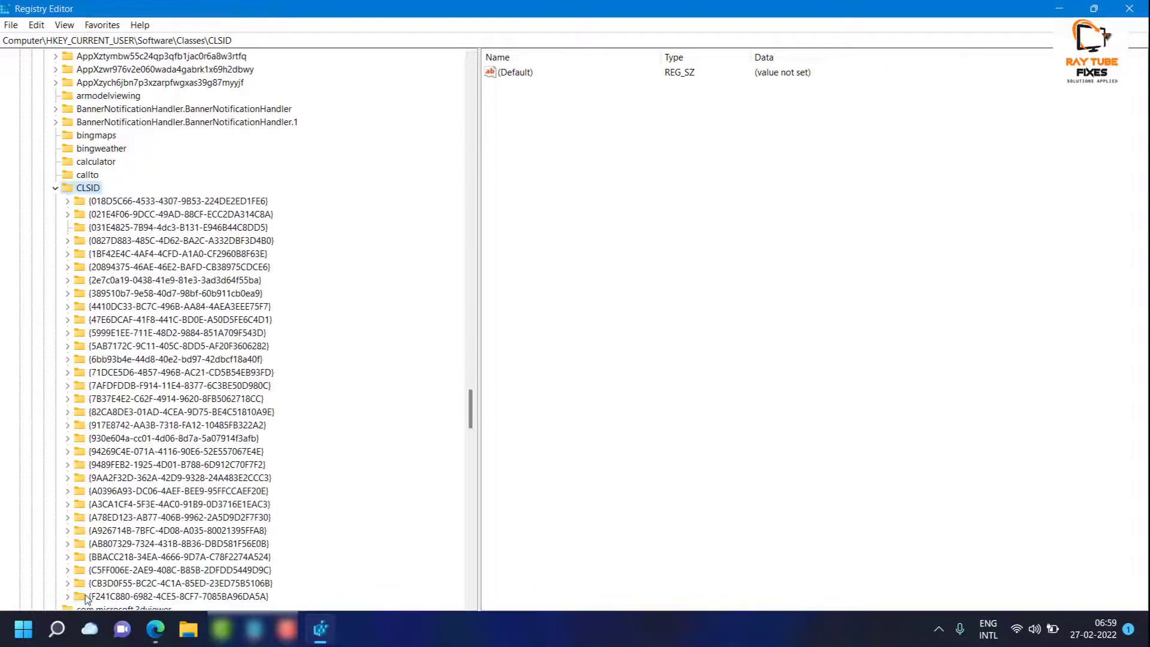
right_click(91, 193)
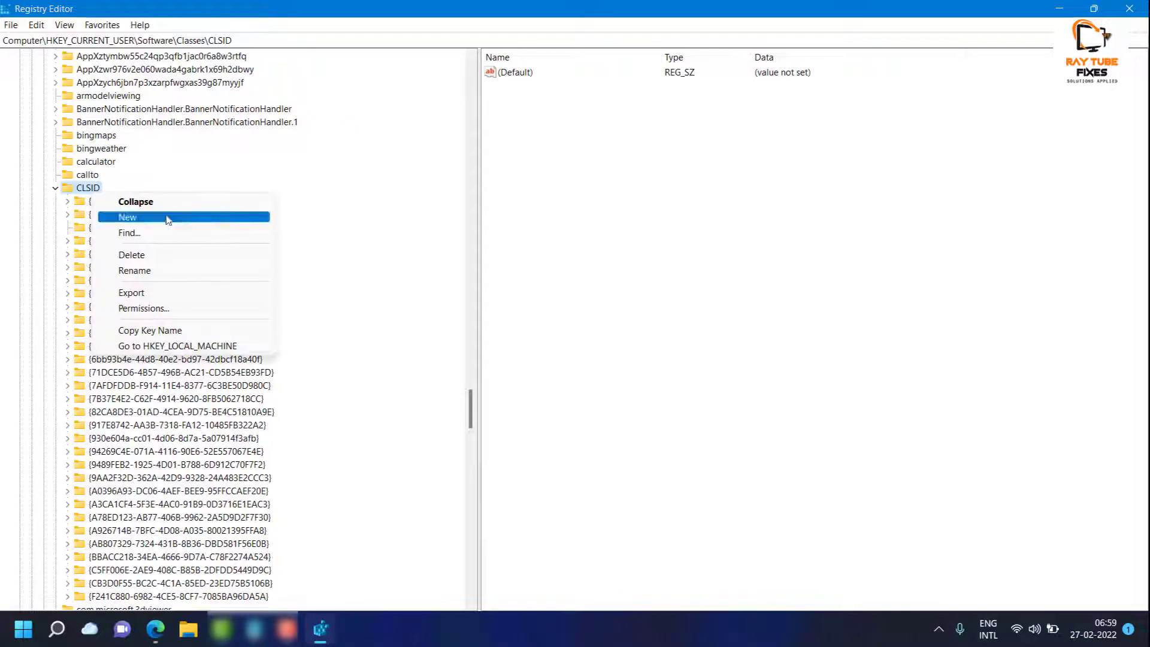
mouse_move(167, 220)
left_click(338, 225)
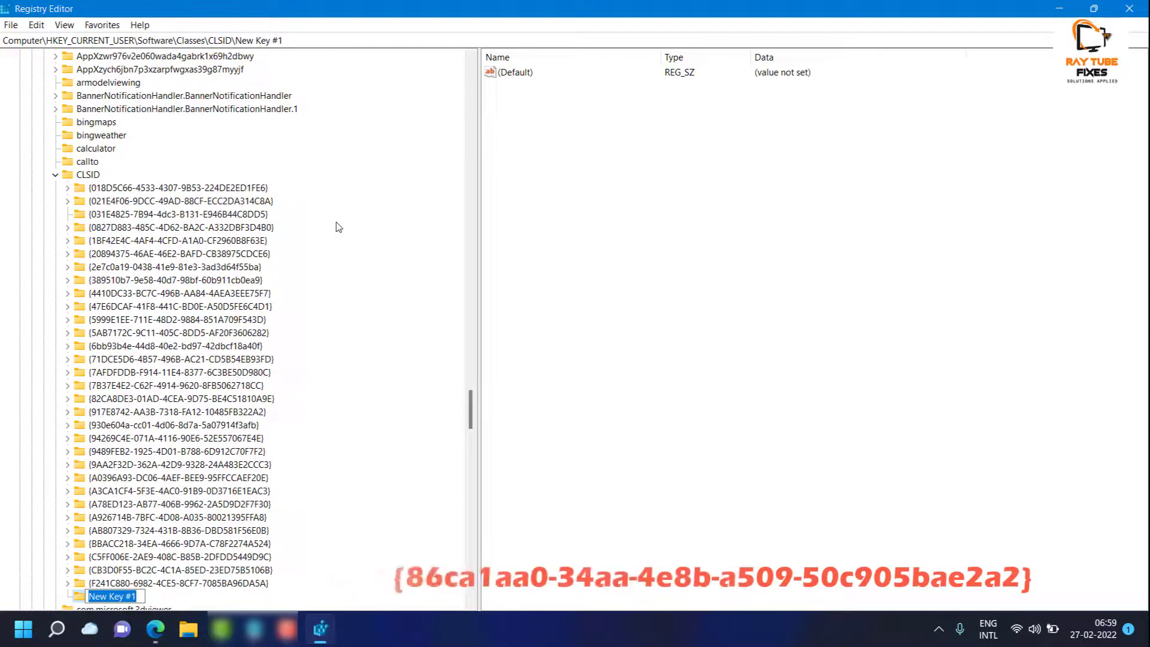
type("{86ca1aa0-34aa-4e8b-a509-50c905bae2a2}")
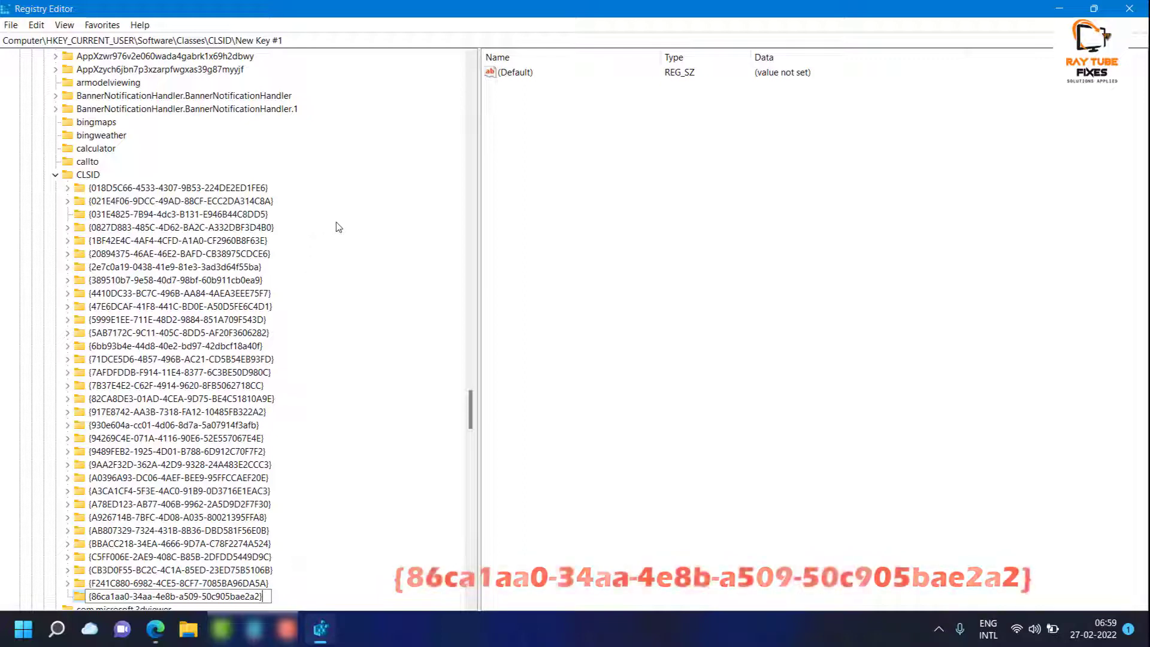
key("Return")
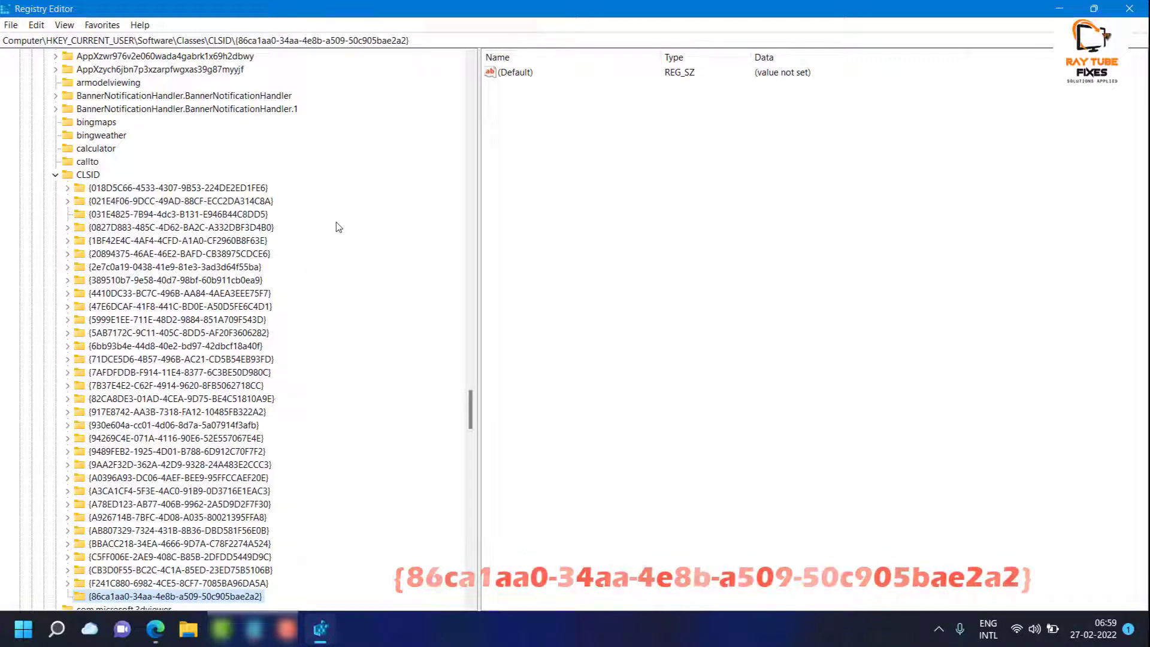
- Add a new subkey under the GUID key, naming it InprocServer32
right_click(248, 600)
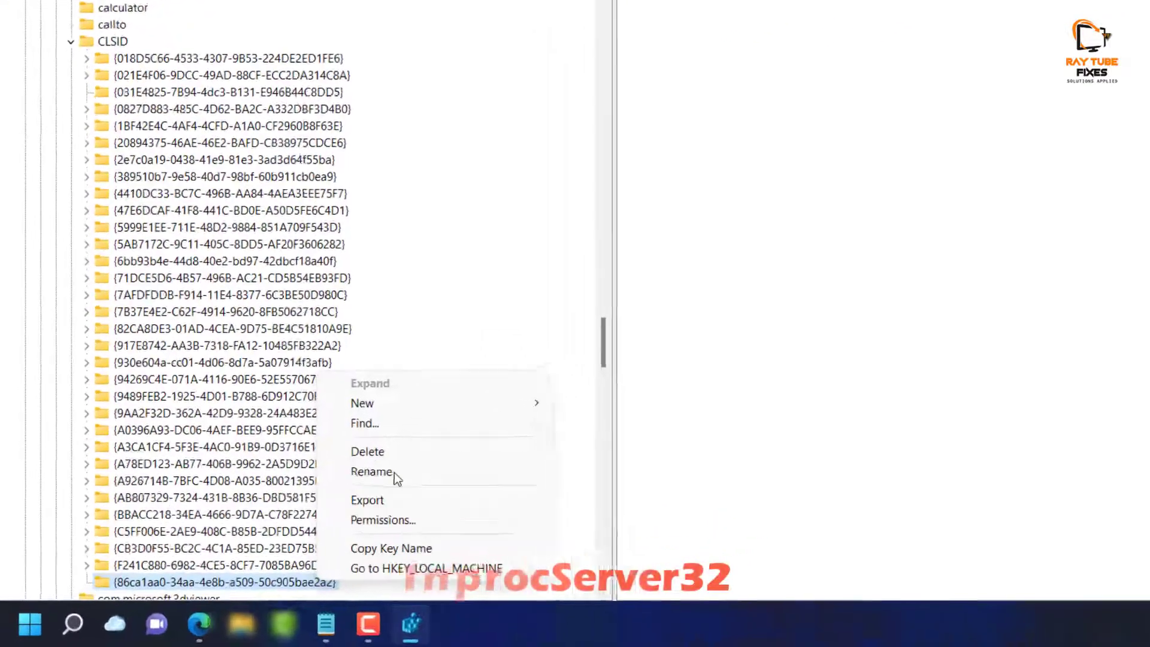
mouse_move(481, 364)
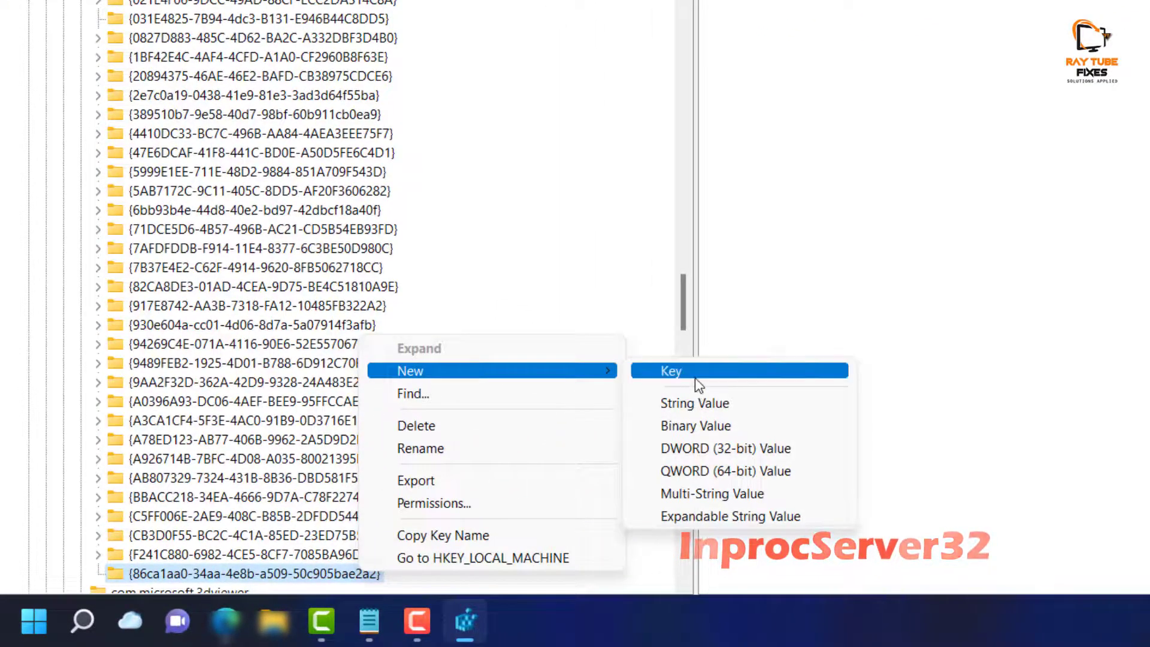
left_click(696, 375)
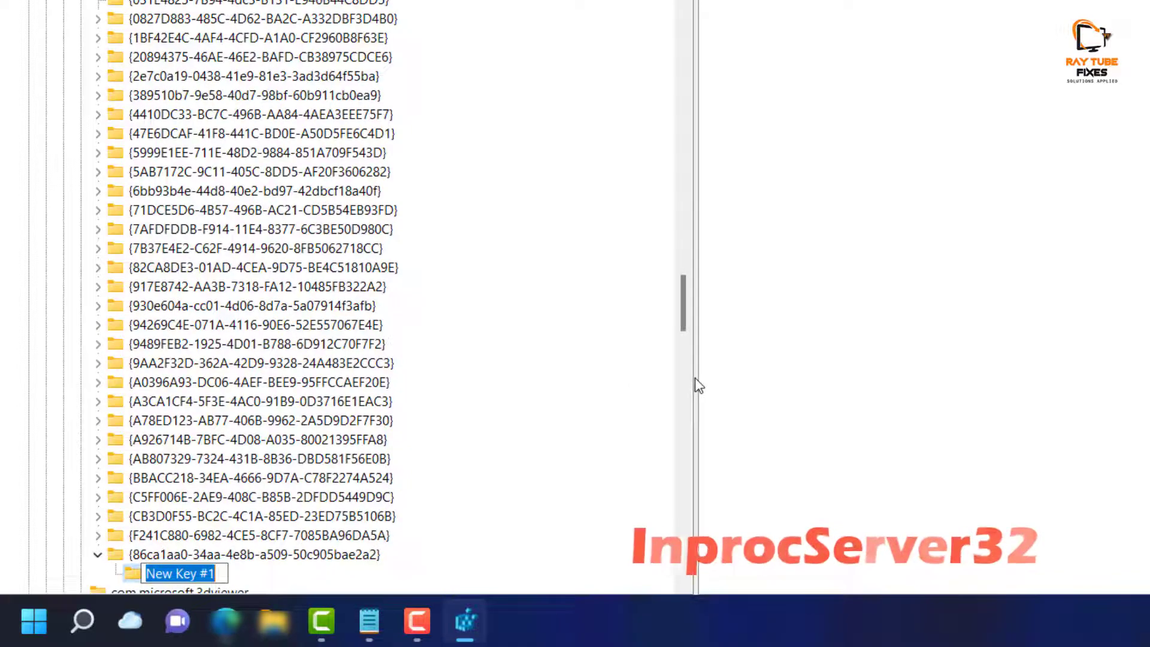
type("In")
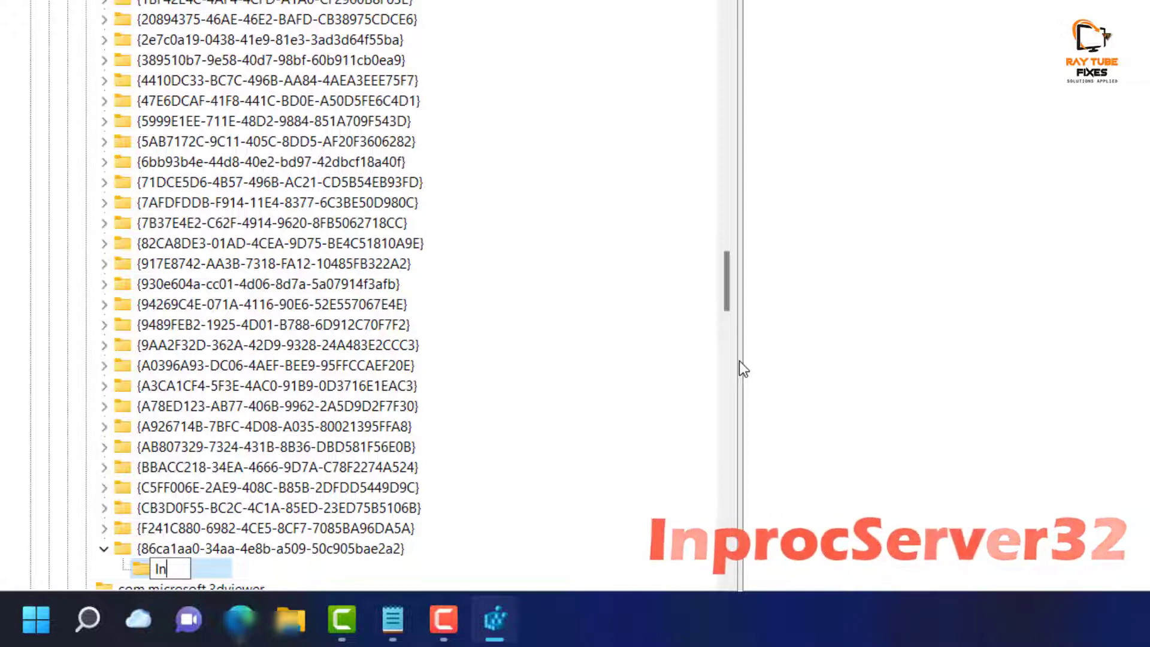
type("pr")
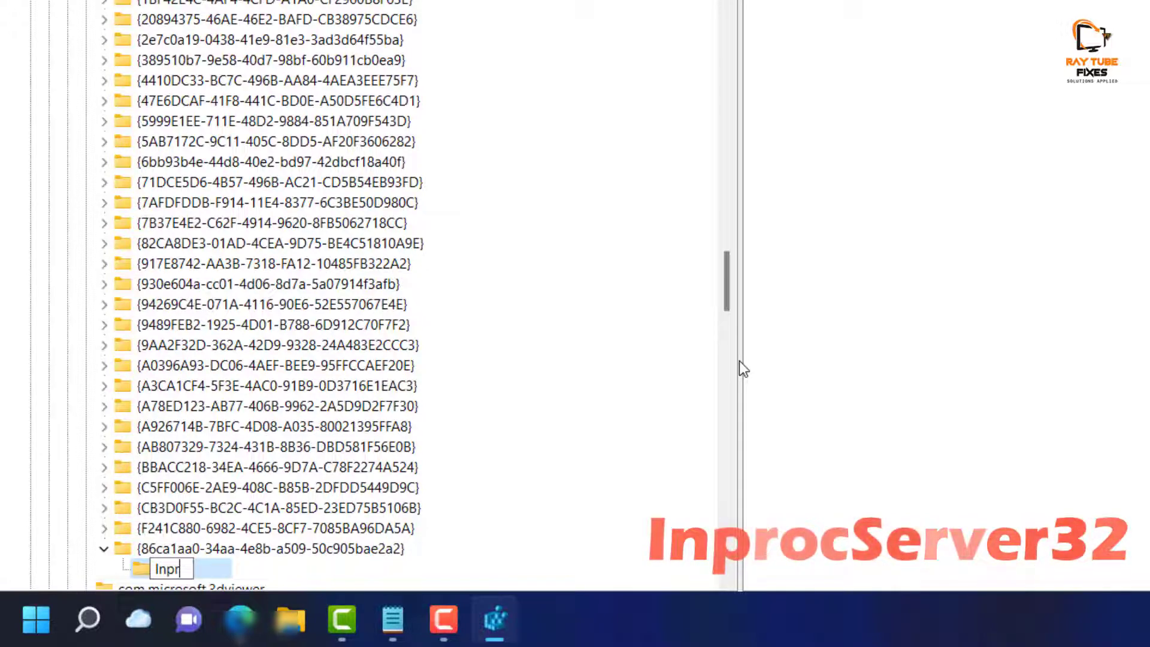
type("ocServer")
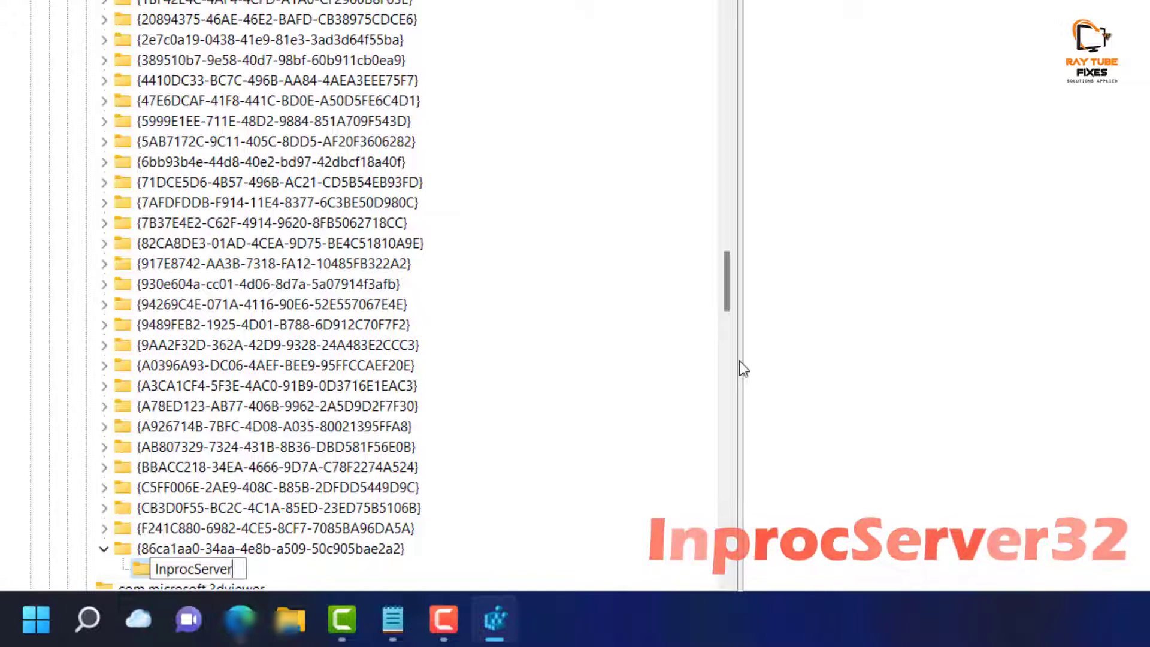
type("32")
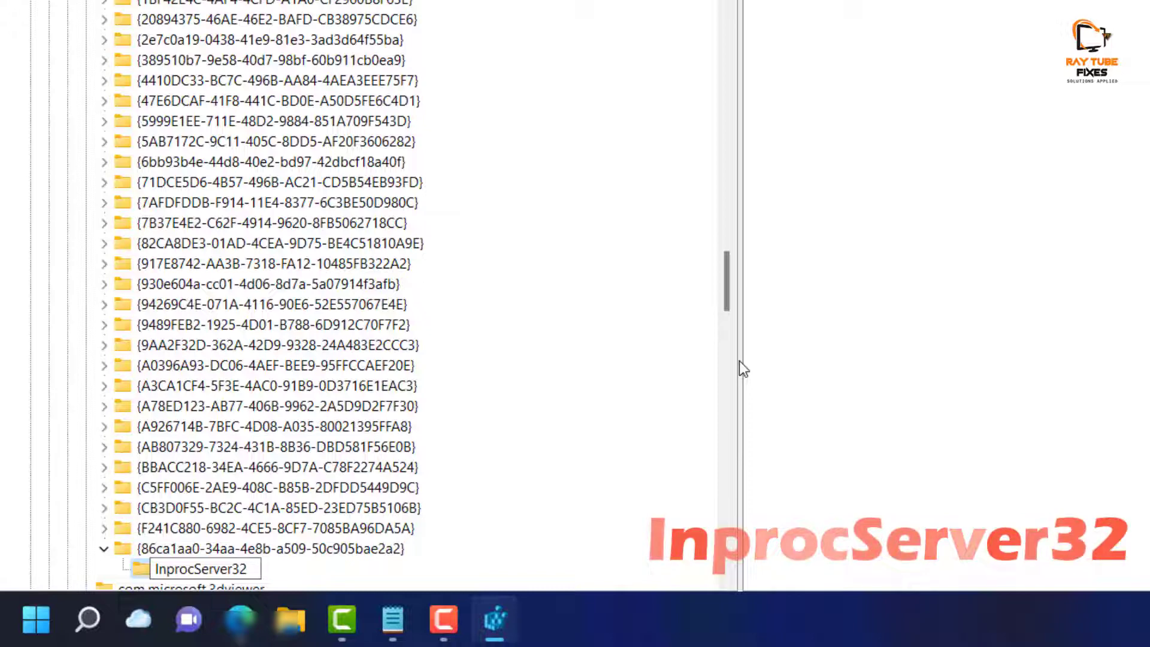
- Commit the InprocServer32 name and save its (Default) value with blank data
key("Return")
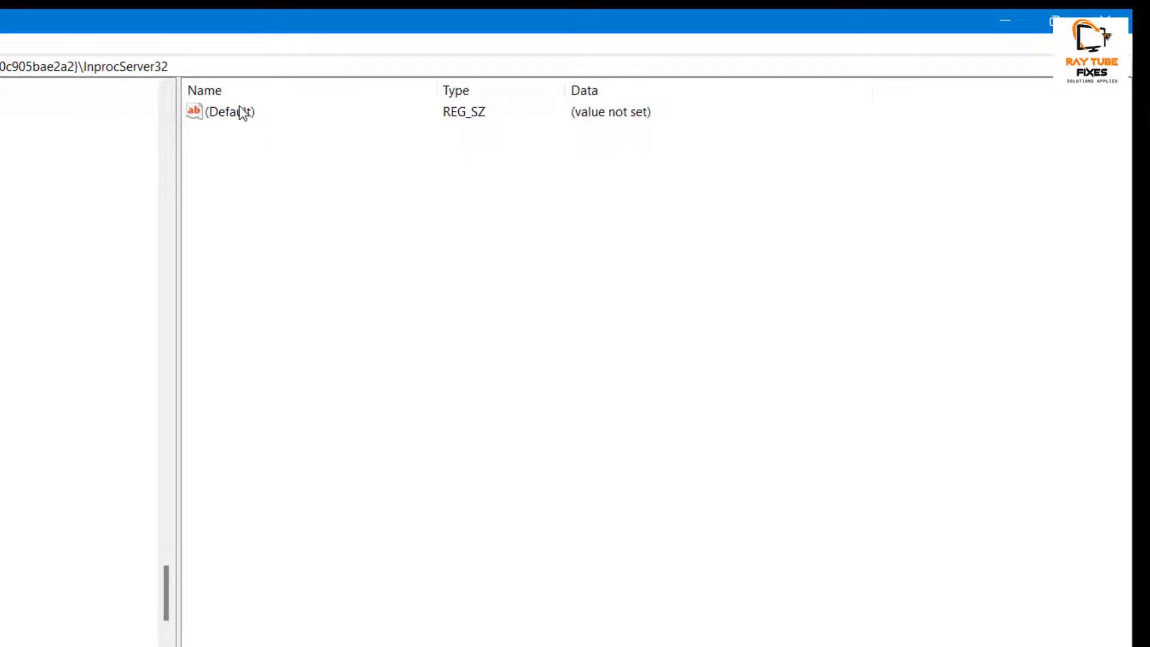
double_click(504, 78)
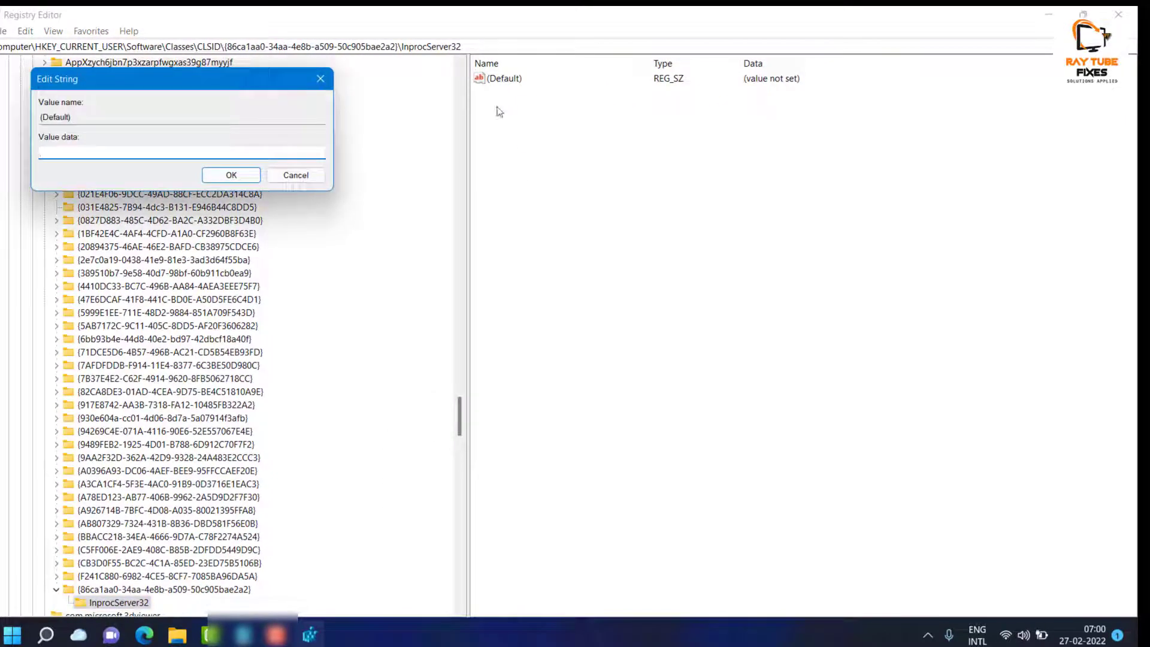
left_click(232, 176)
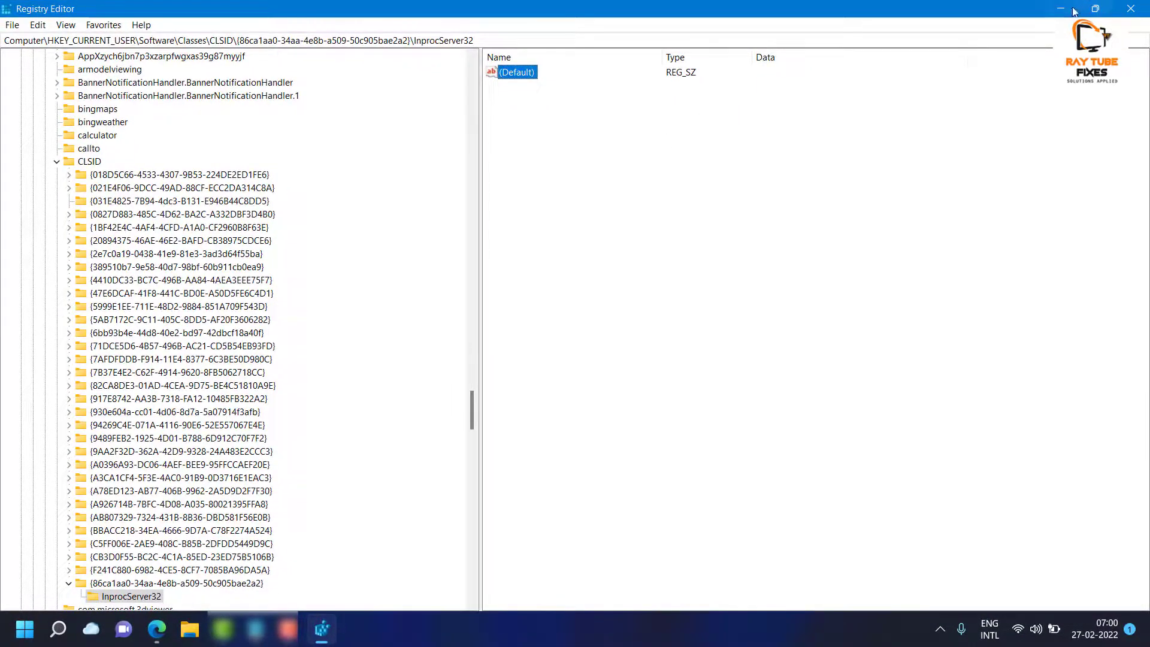
- Minimize Registry Editor and open Task Manager from the Start button's menu
left_click(1062, 10)
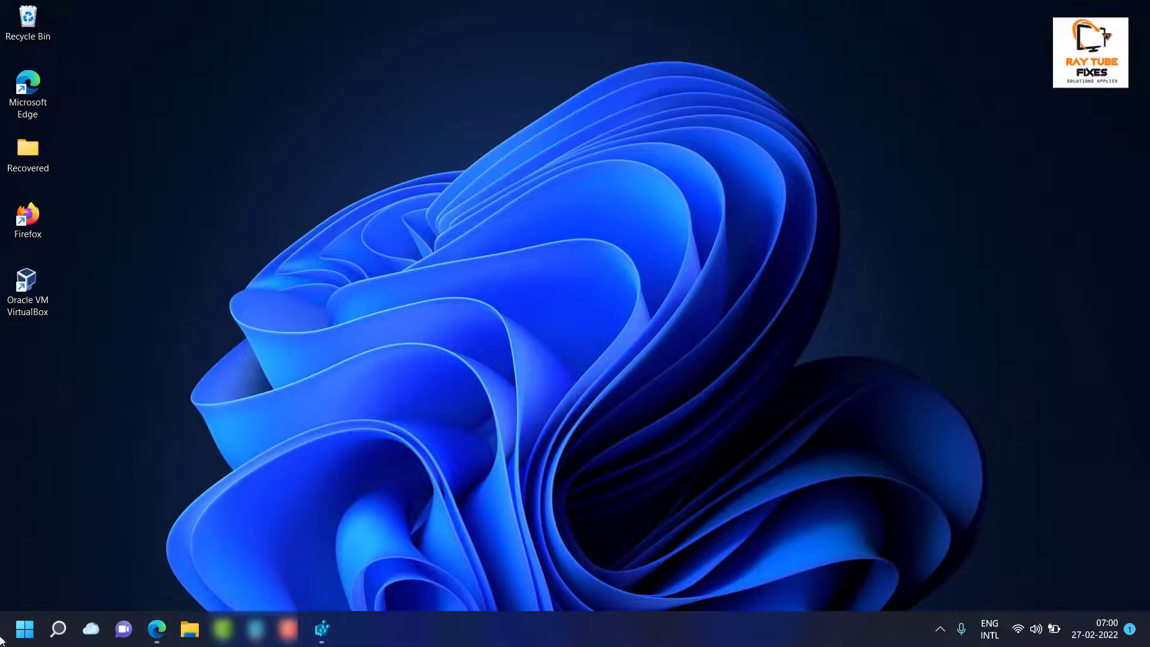
right_click(21, 636)
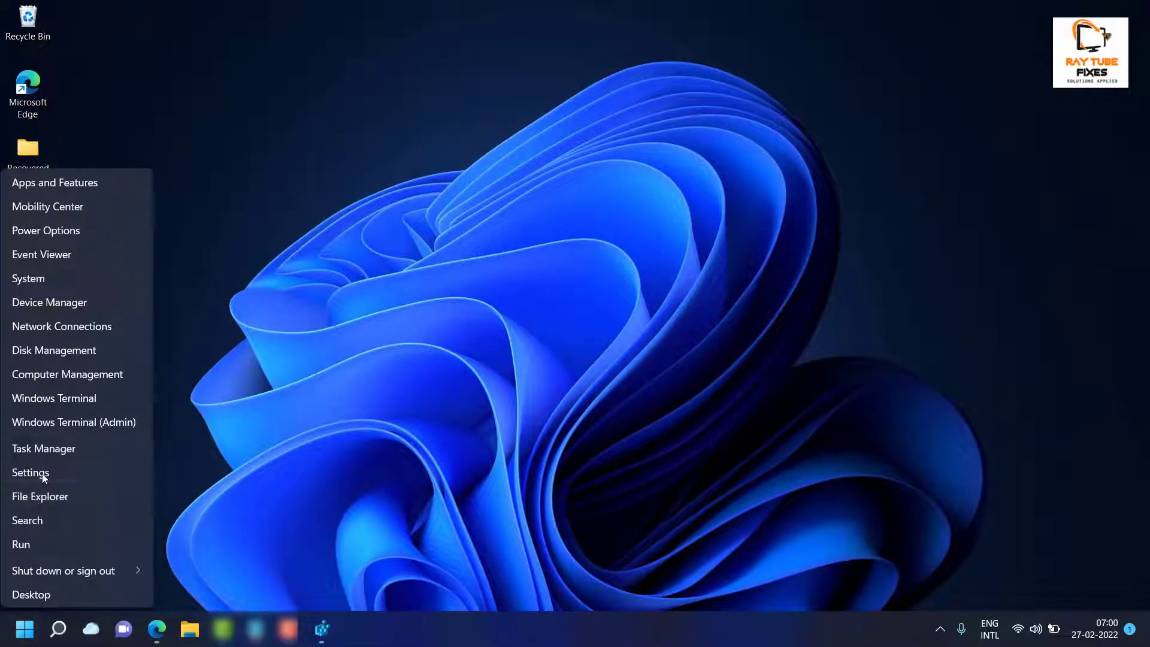
left_click(52, 450)
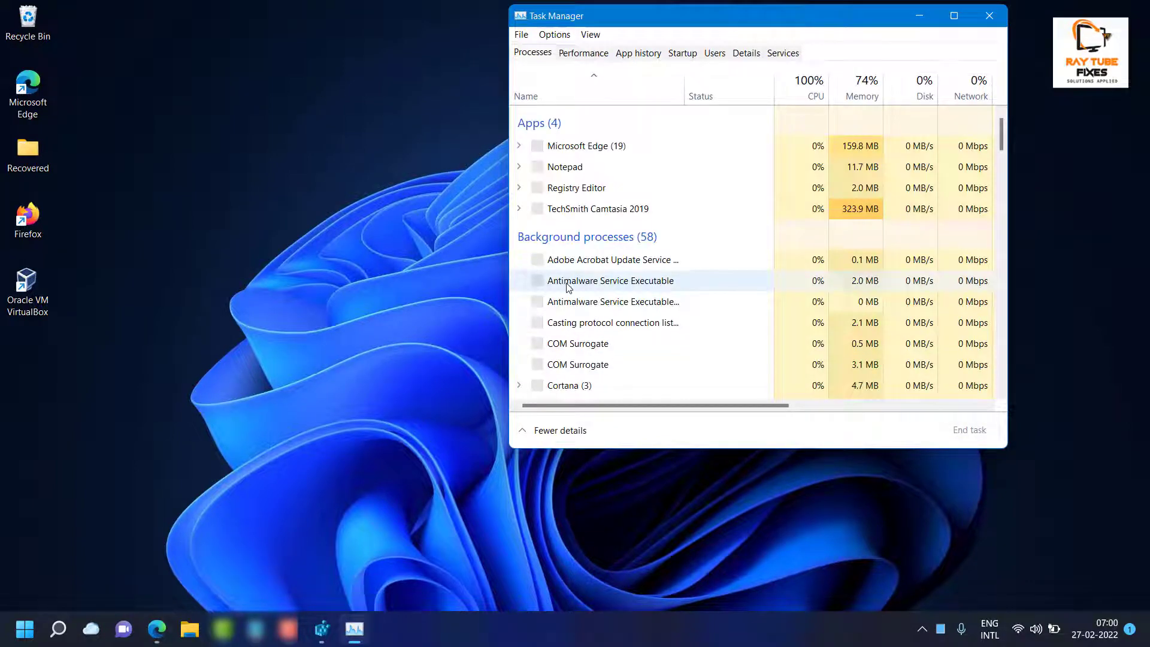
- Restart the Windows Explorer process and minimize Task Manager
scroll(581, 303, "down", 3)
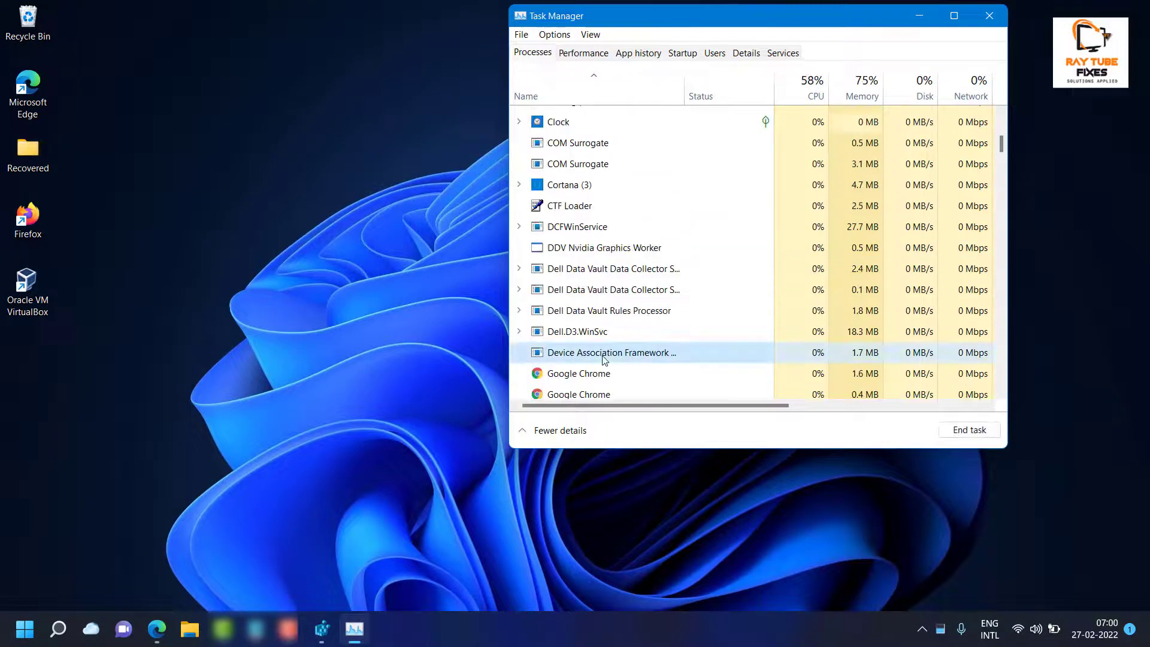
left_click(601, 351)
key("w")
key("w")
key("w")
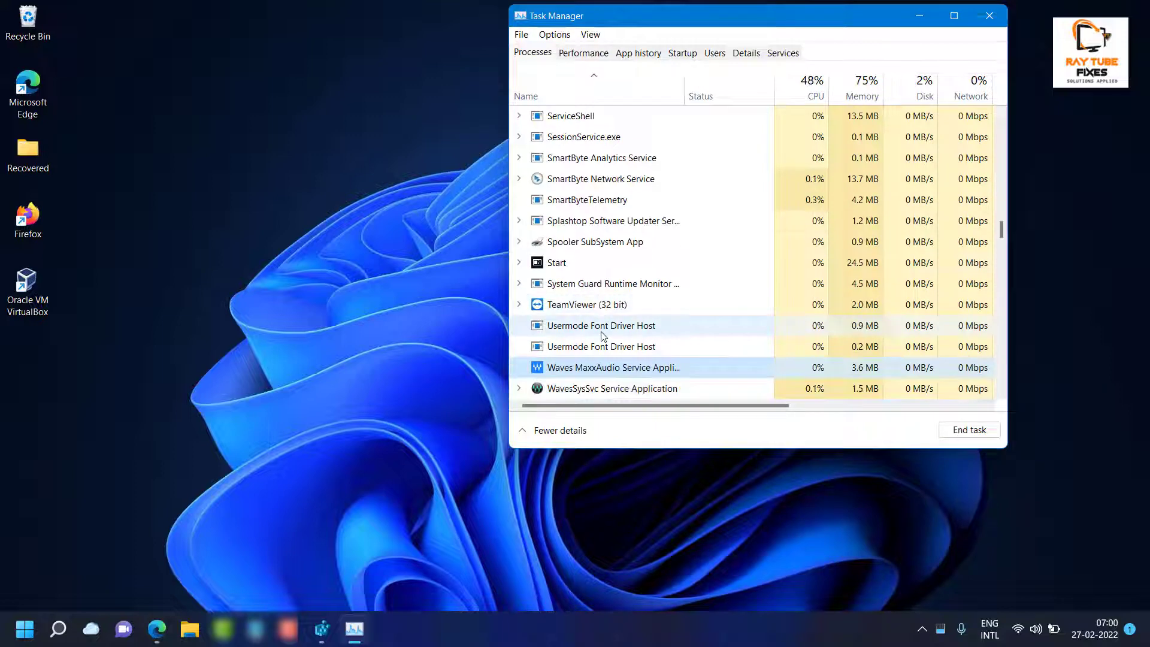
key("w")
key("w")
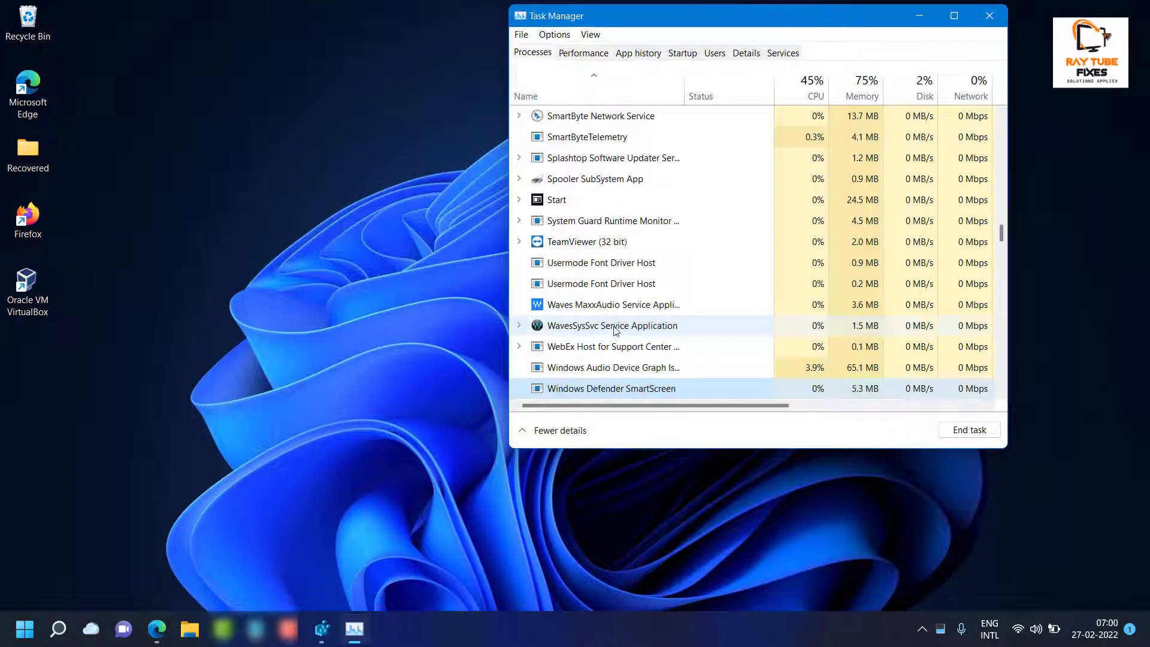
scroll(608, 333, "down", 3)
scroll(616, 331, "down", 10)
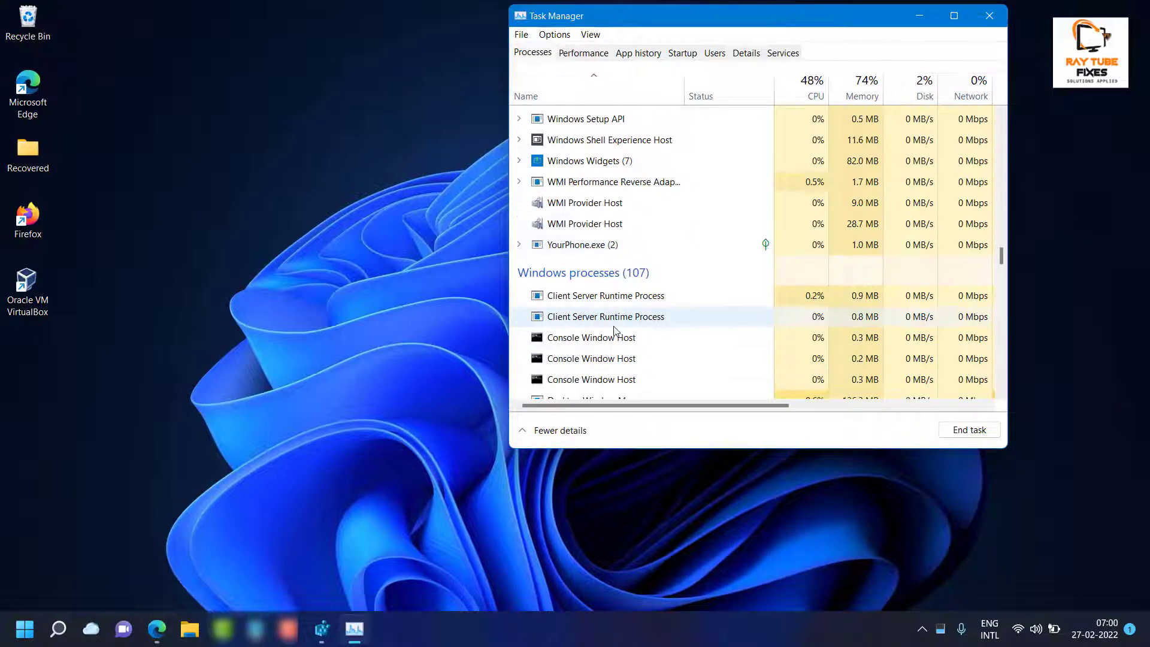
scroll(620, 333, "down", 7)
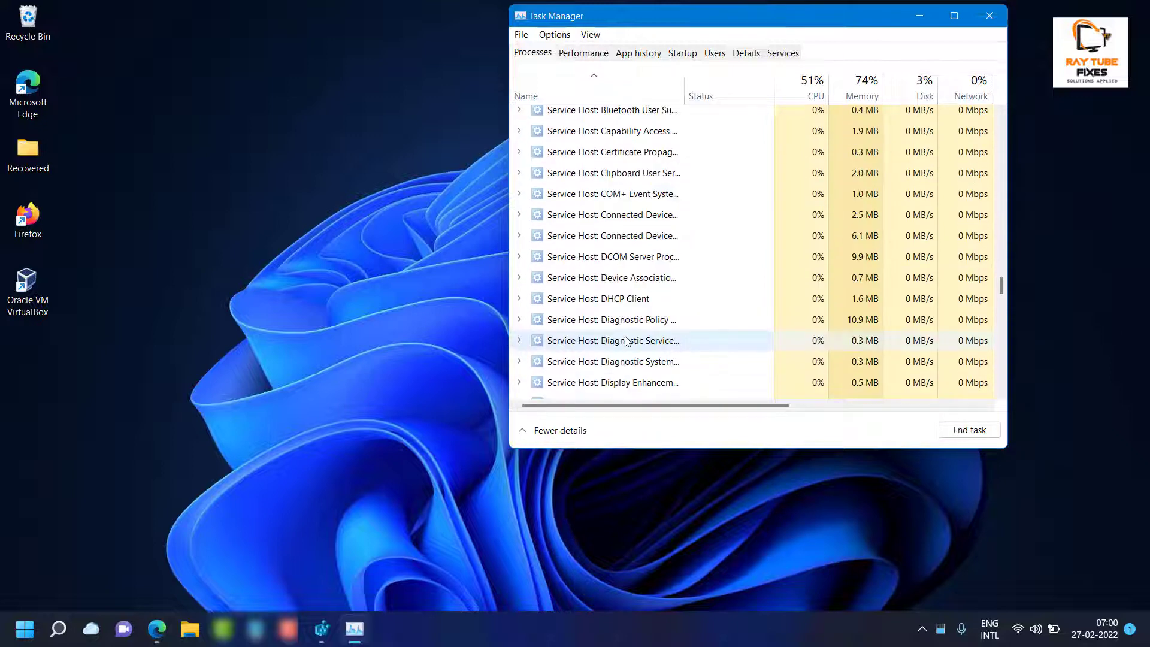
scroll(606, 354, "down", 10)
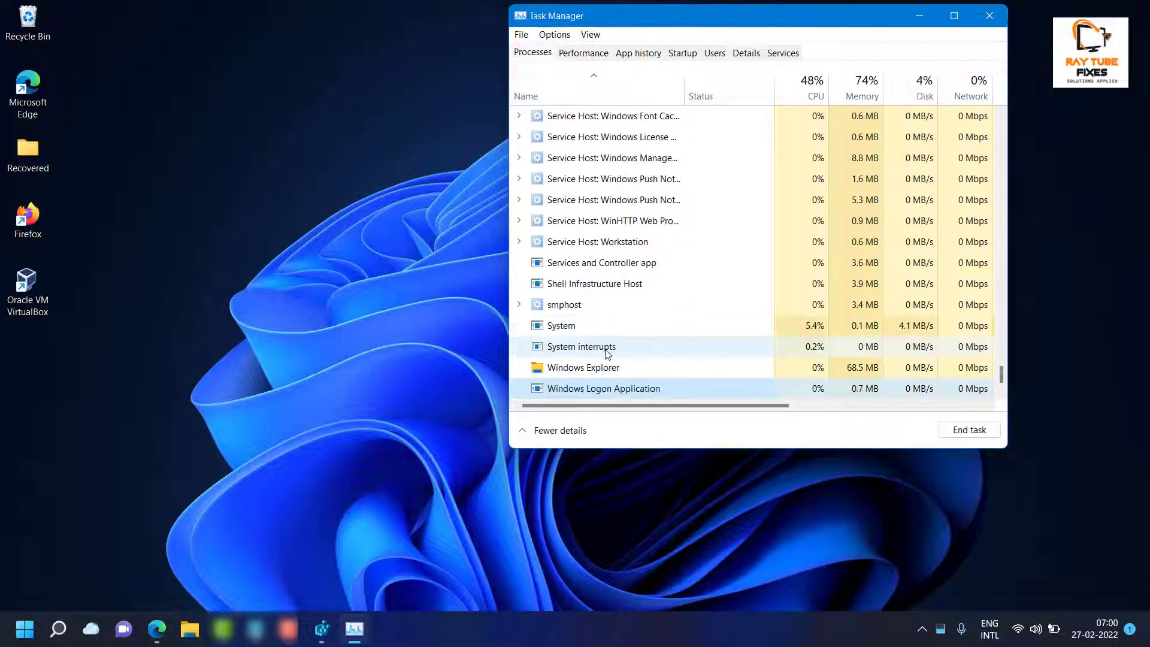
left_click(585, 366)
right_click(590, 369)
left_click(639, 372)
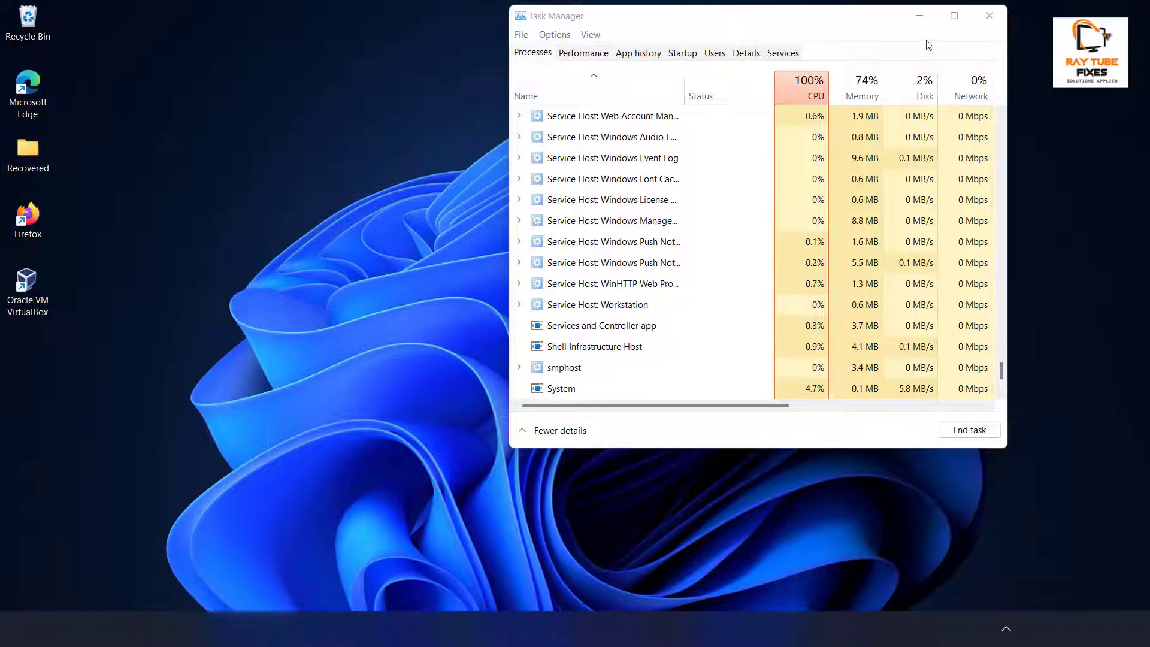
left_click(919, 16)
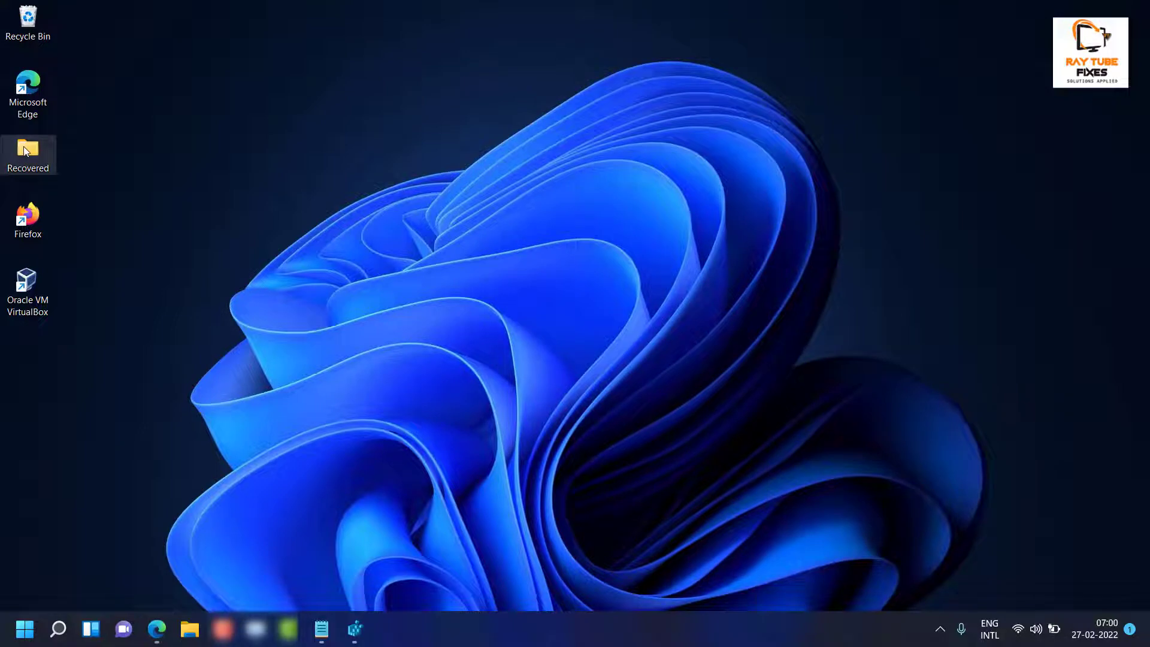
right_click(26, 152)
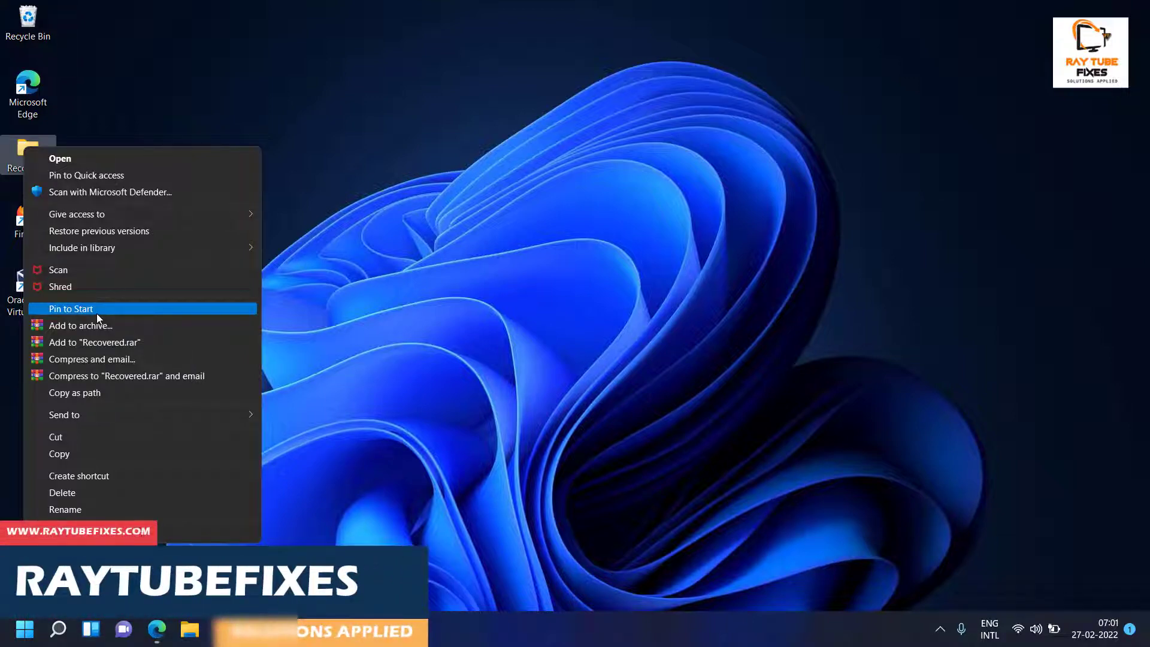
left_click(216, 98)
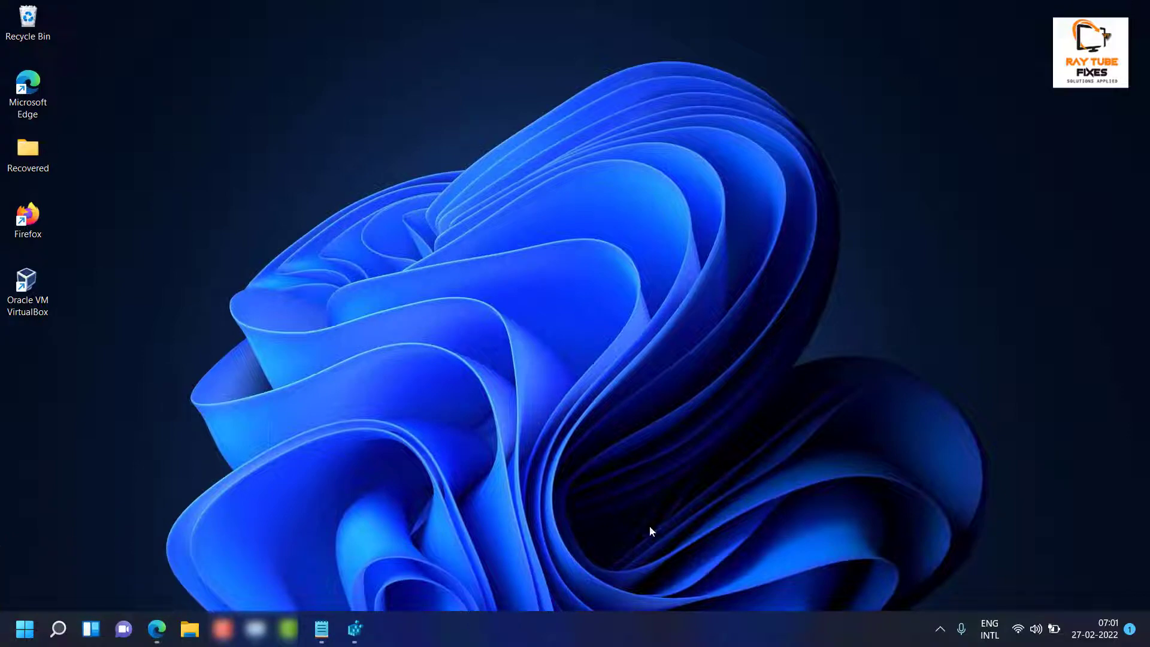
- Delete the {86ca1aa0-34aa-4e8b-a509-50c905bae2a2} key from CLSID and bring back Task Manager
left_click(355, 629)
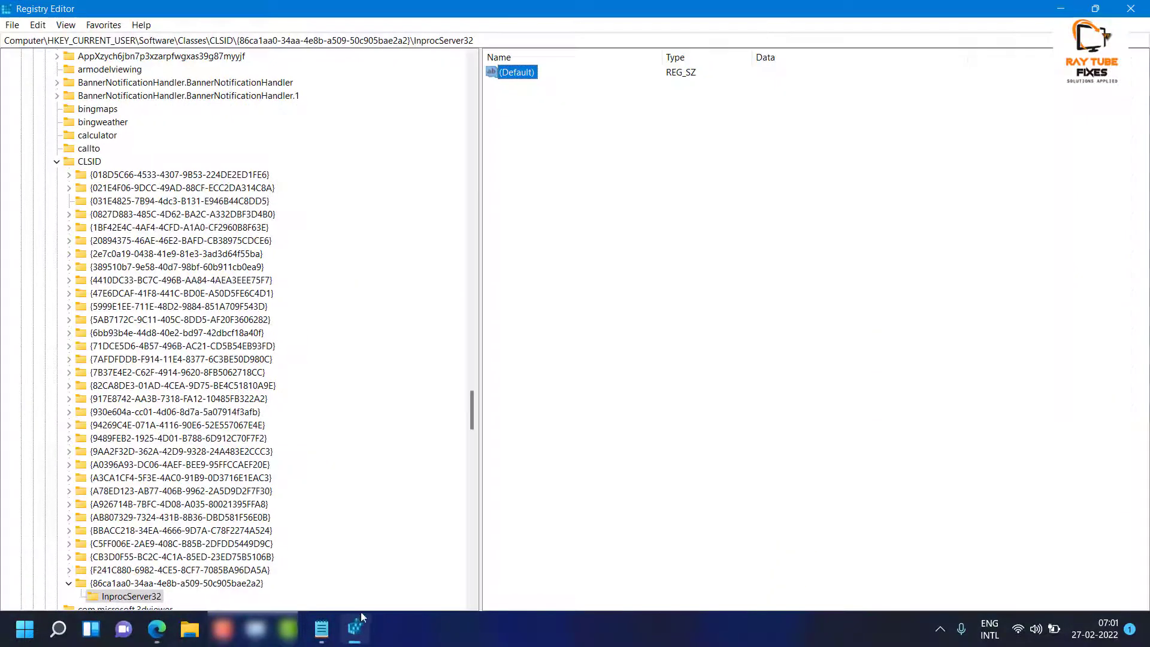
left_click(122, 584)
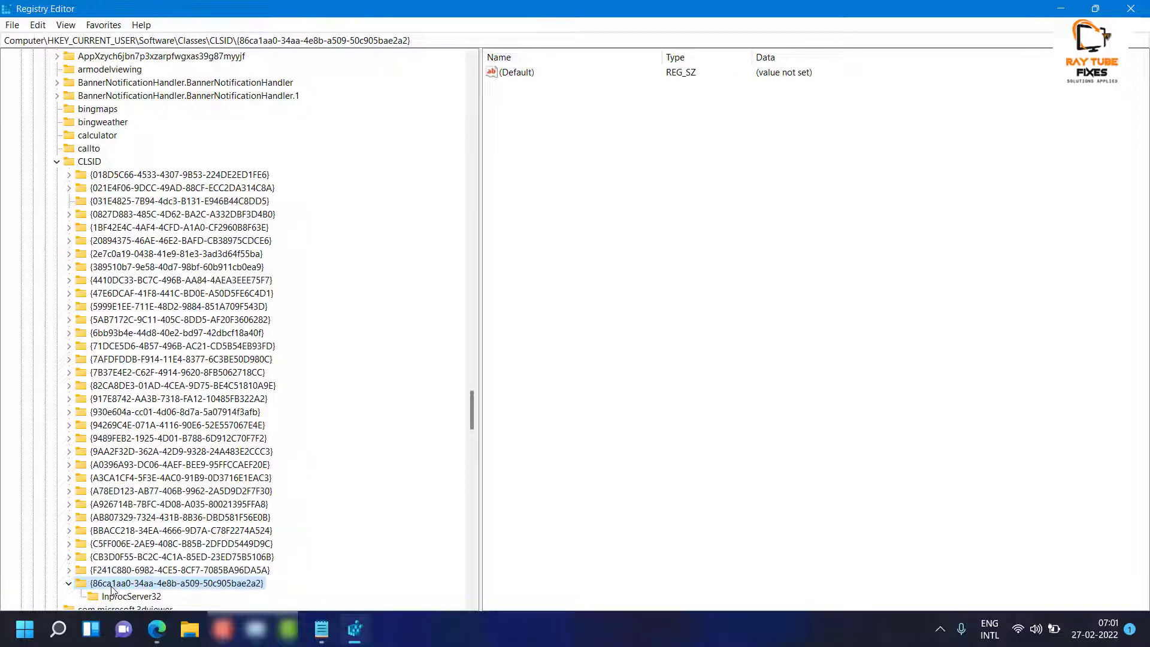
right_click(111, 590)
left_click(168, 485)
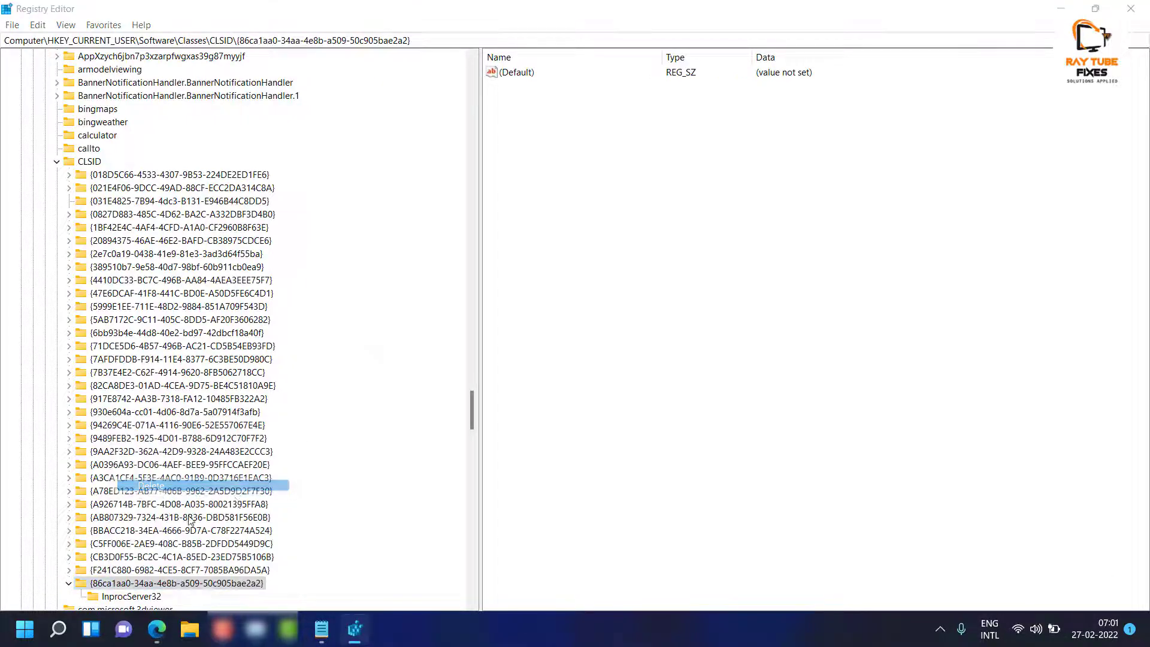
left_click(653, 311)
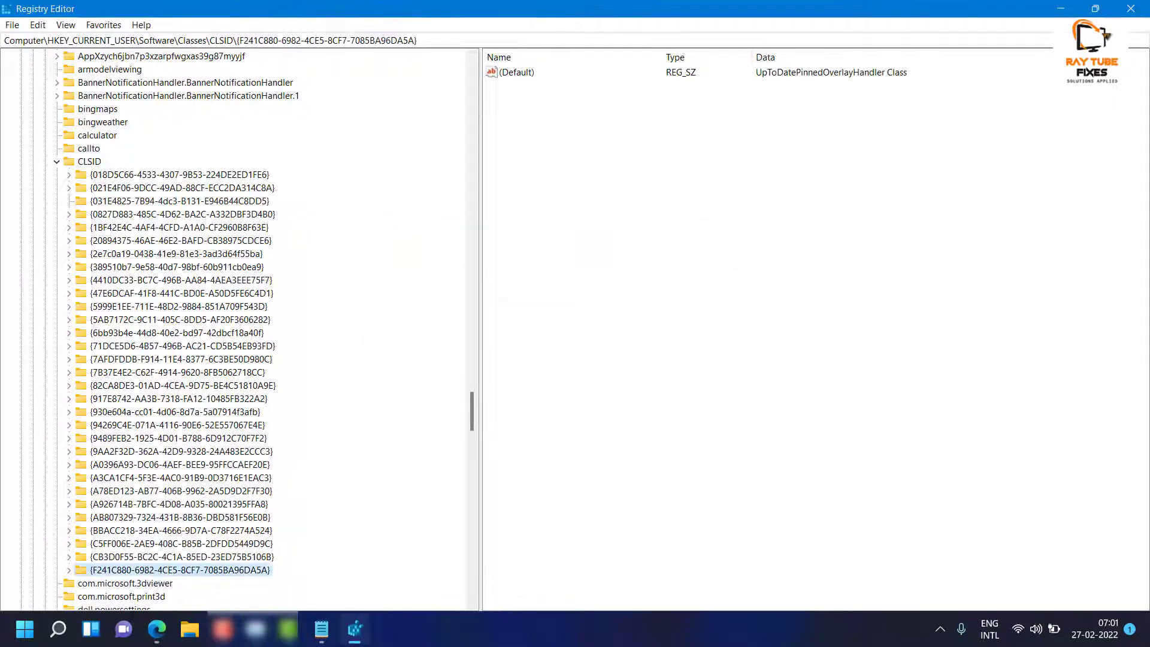
left_click(256, 629)
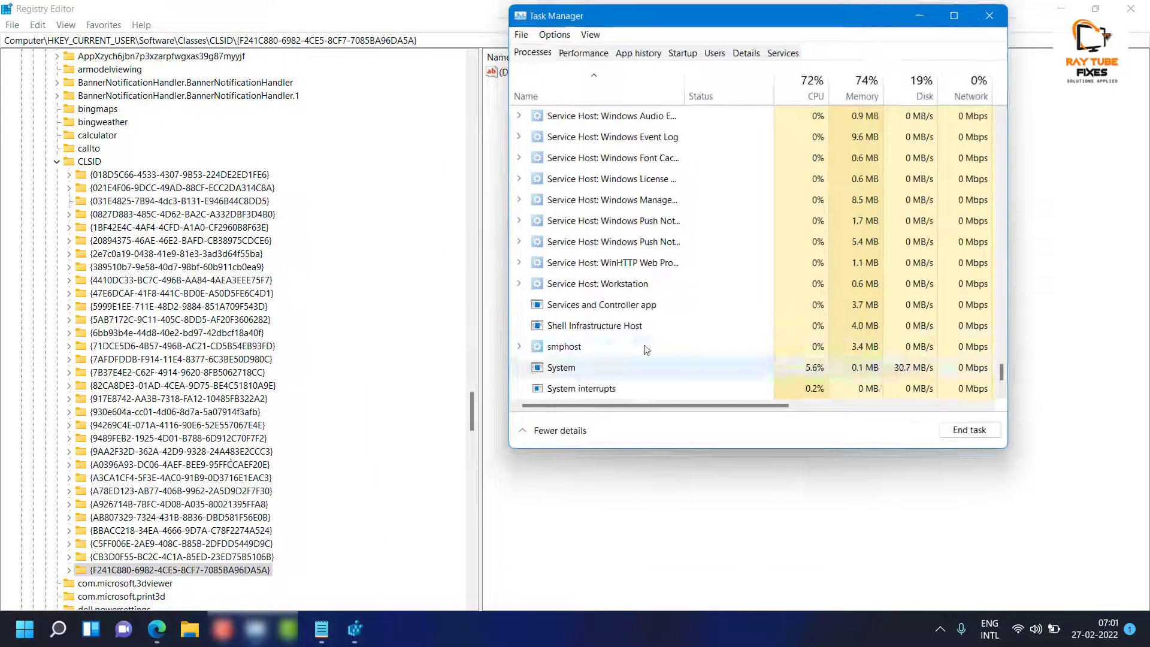
- Restart Windows Explorer again from Task Manager
scroll(617, 354, "down", 1)
left_click(608, 387)
right_click(608, 386)
left_click(644, 392)
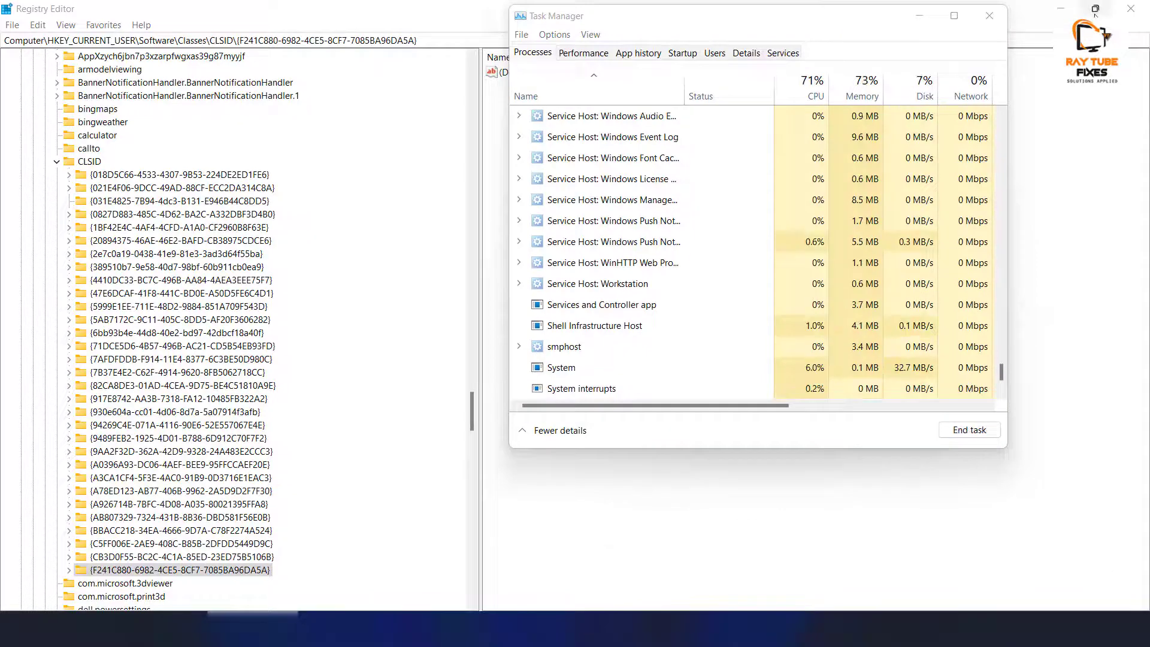
- Confirm the Recovered folder's right-click menu is the compact Windows 11 version
left_click(1061, 10)
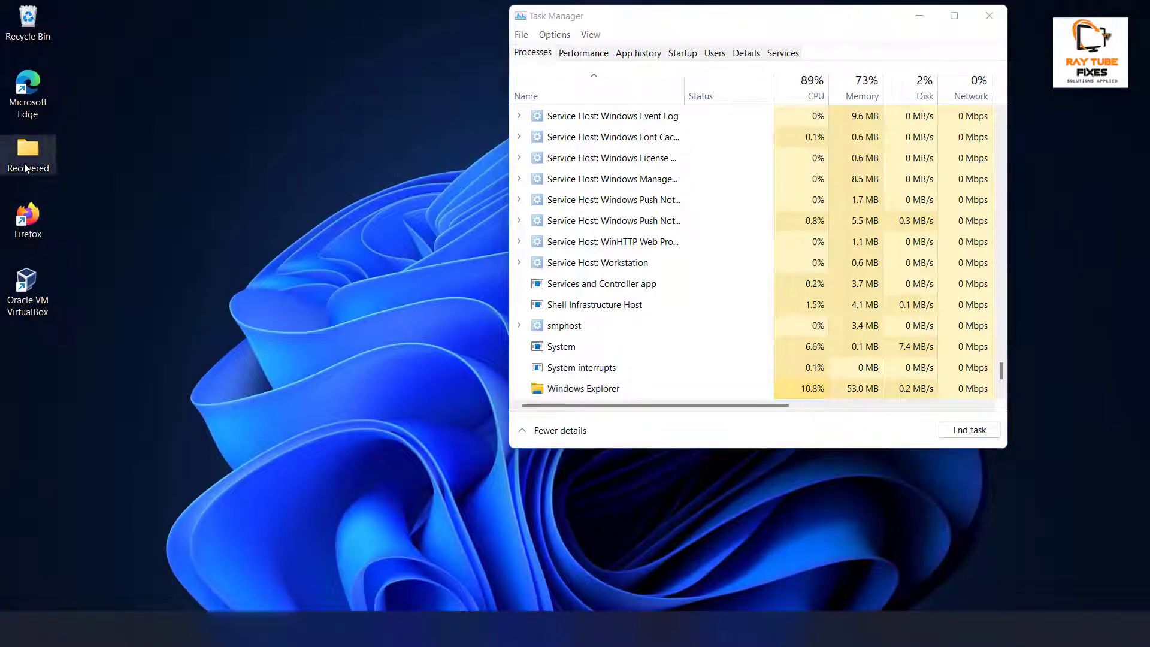
right_click(31, 159)
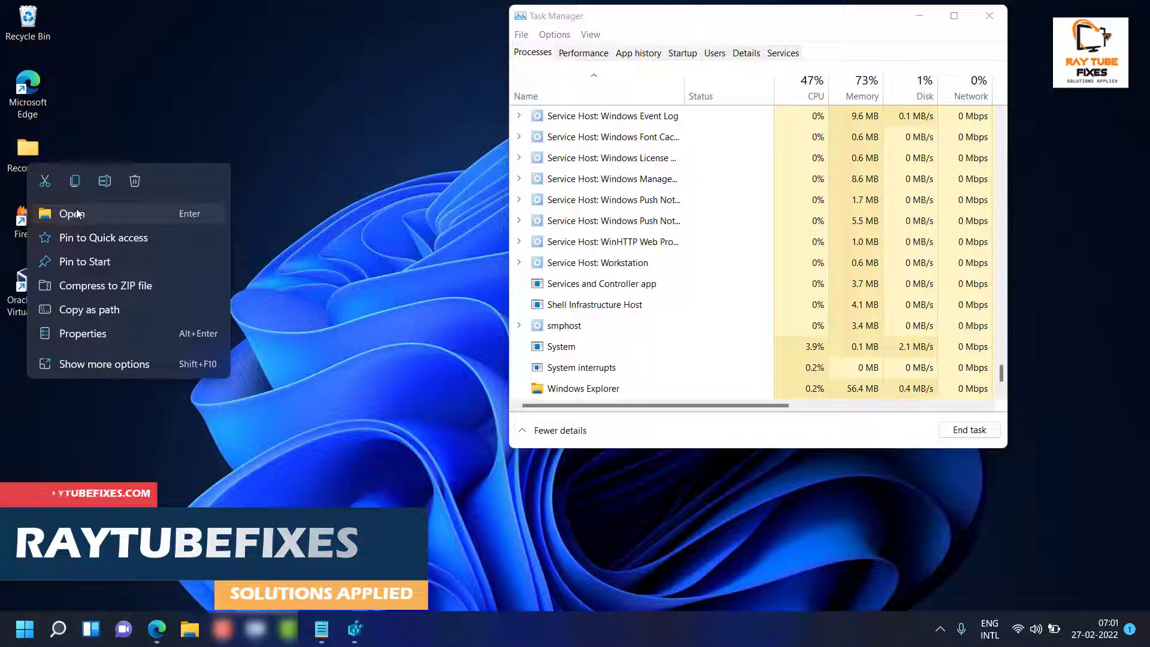
key("Escape")
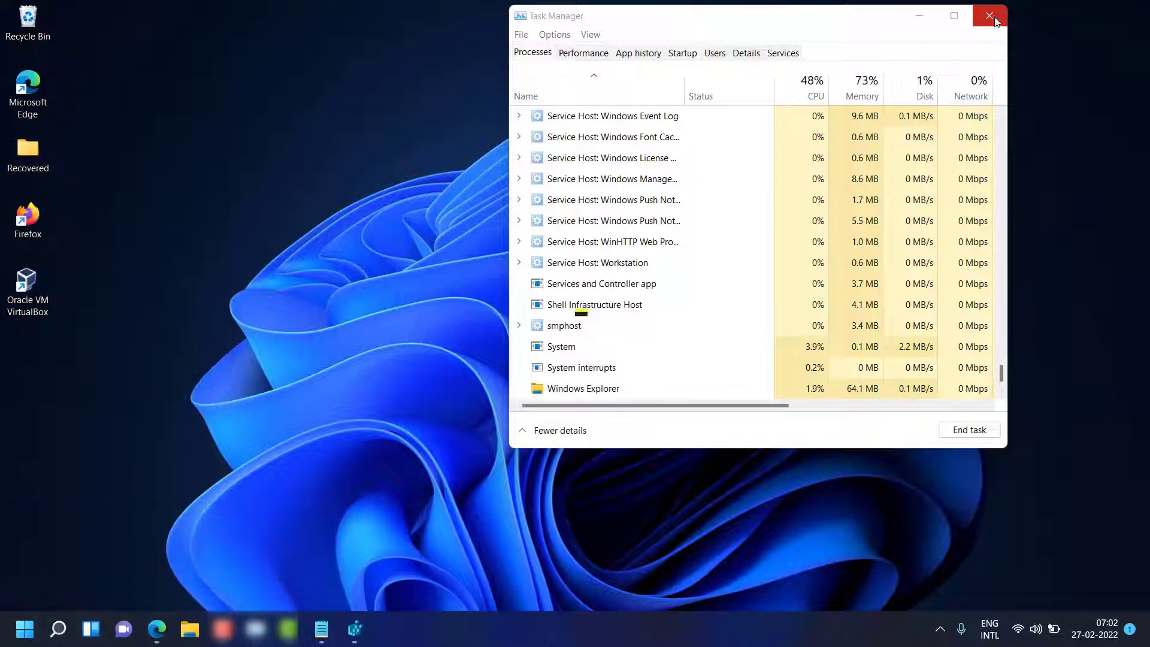